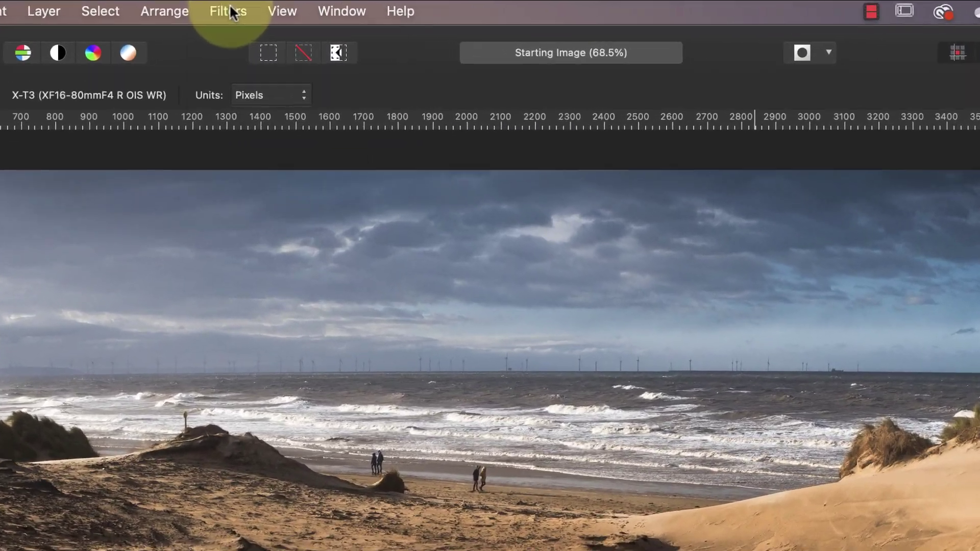
left_click(266, 18)
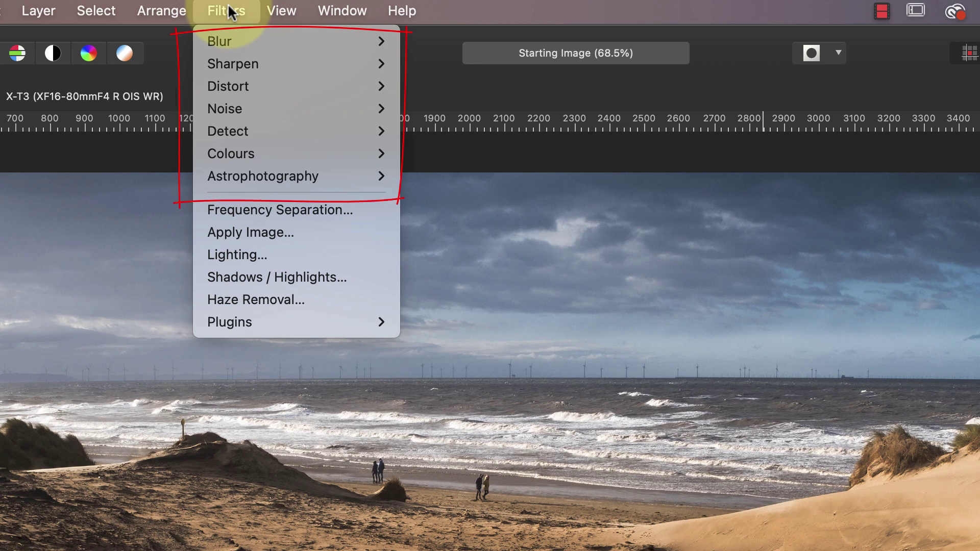
mouse_move(221, 65)
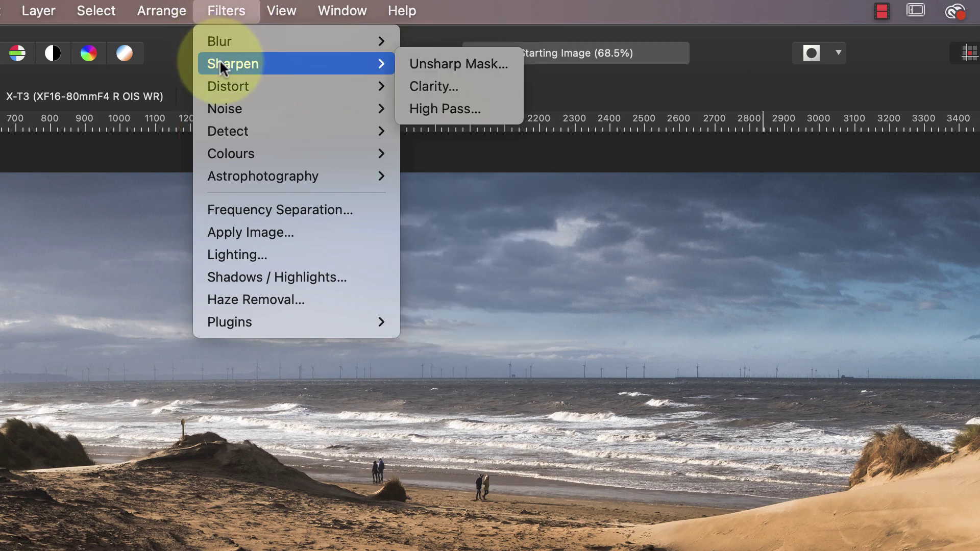
mouse_move(226, 110)
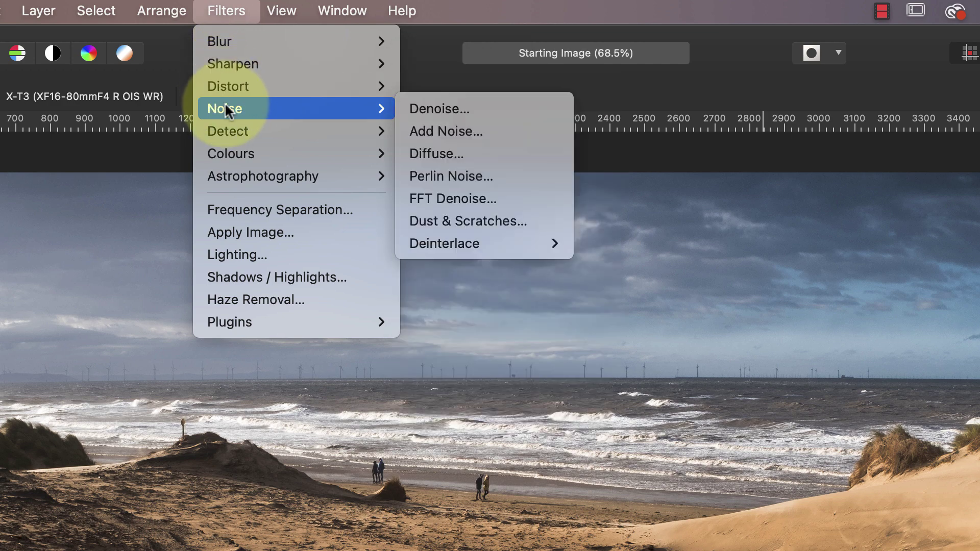
left_click(226, 11)
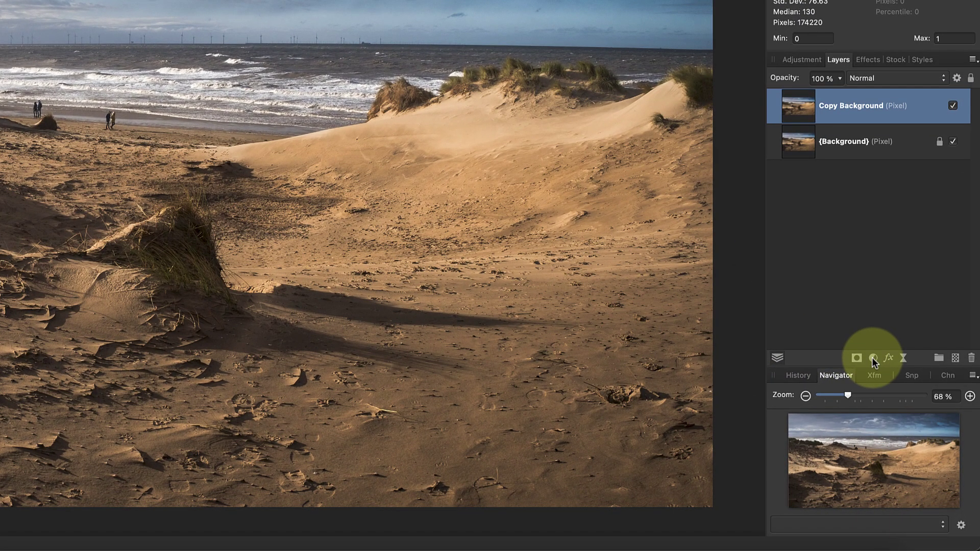
- Add a Black & White adjustment layer above Copy Background, compare it, then switch it off
left_click(879, 366)
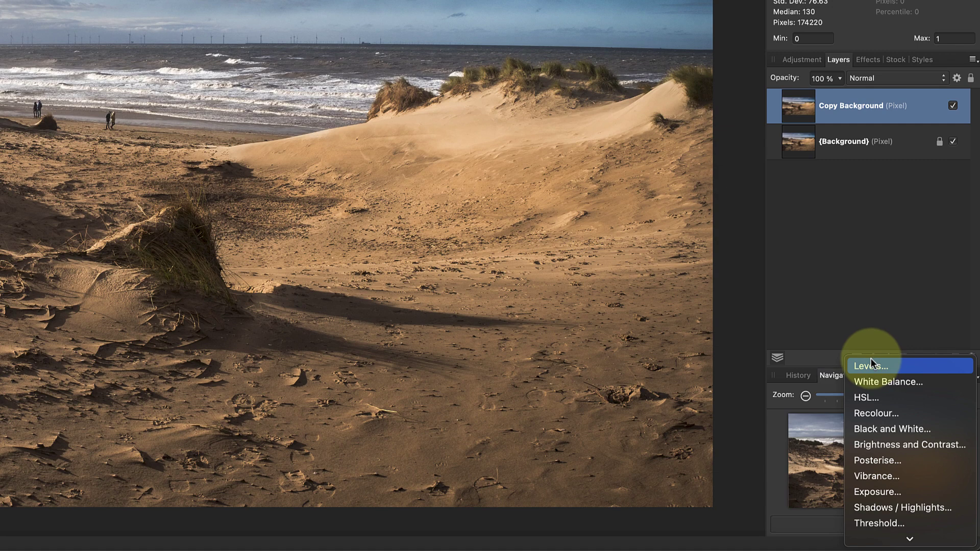
left_click(896, 428)
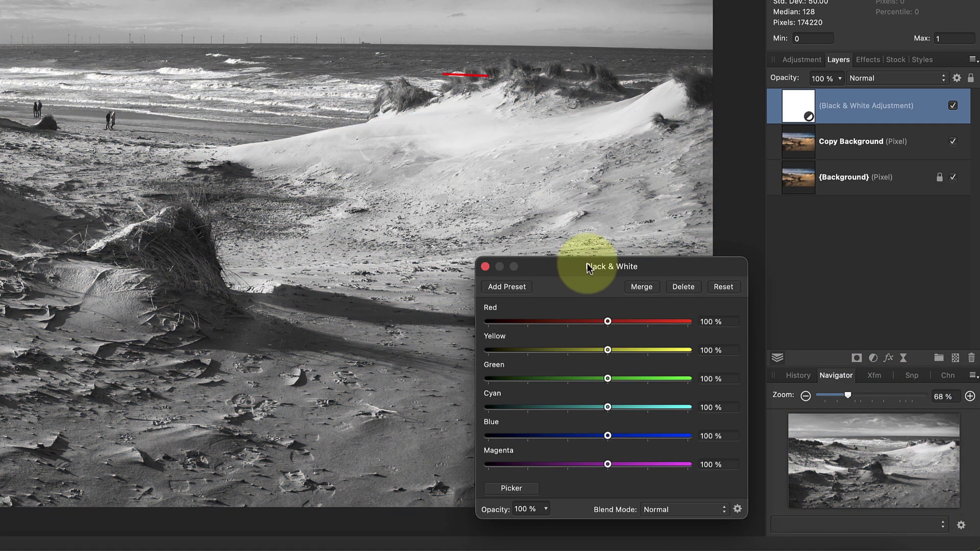
left_click(484, 266)
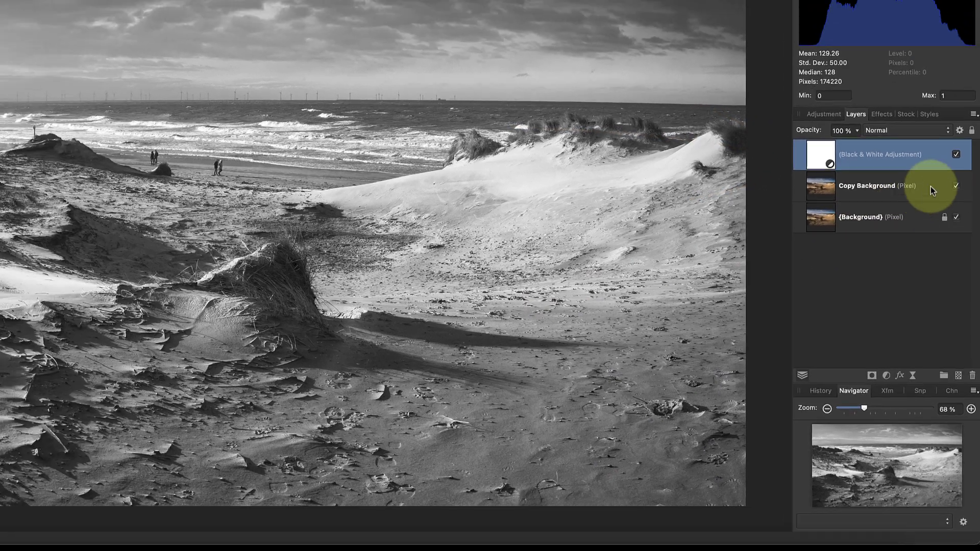
left_click(955, 147)
left_click(955, 148)
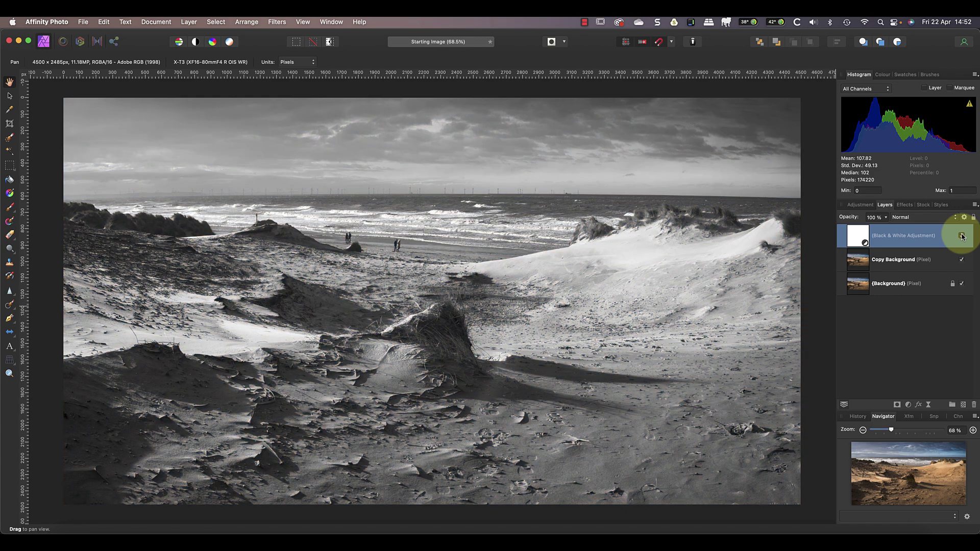
left_click(885, 217)
left_click_drag(888, 230, 902, 322)
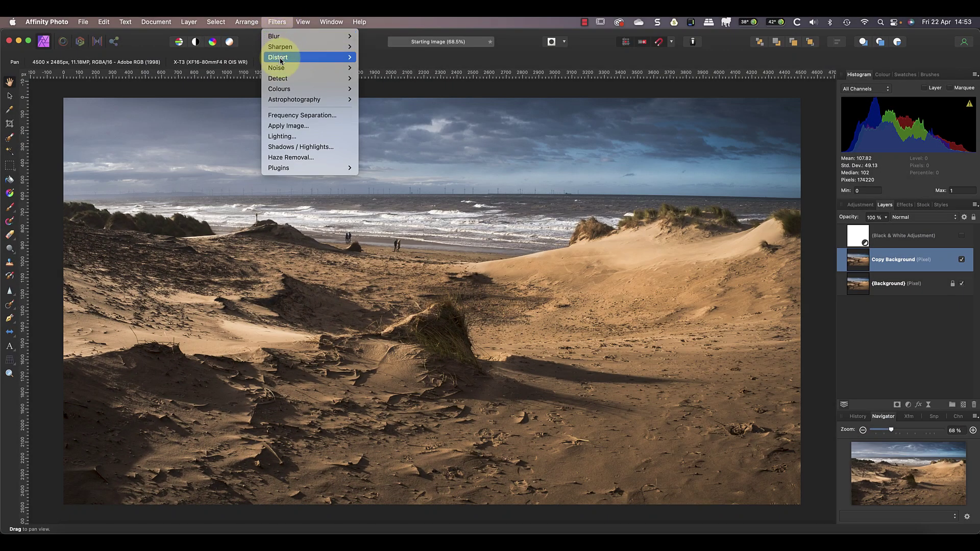
mouse_move(287, 91)
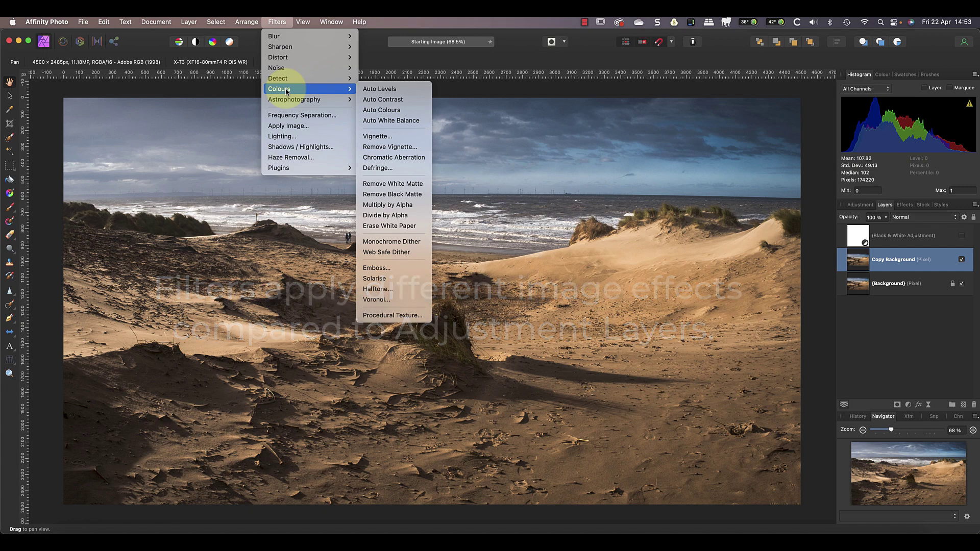
mouse_move(298, 35)
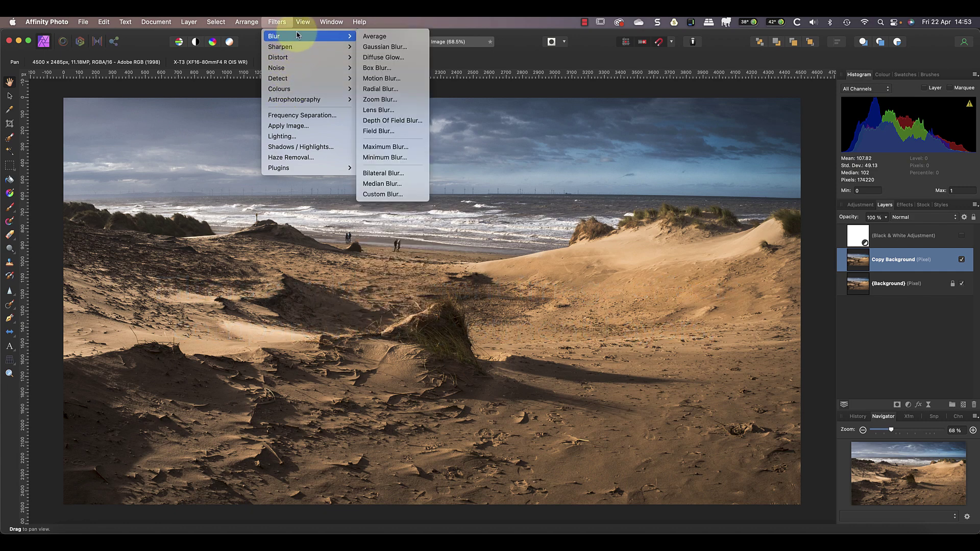
left_click(385, 47)
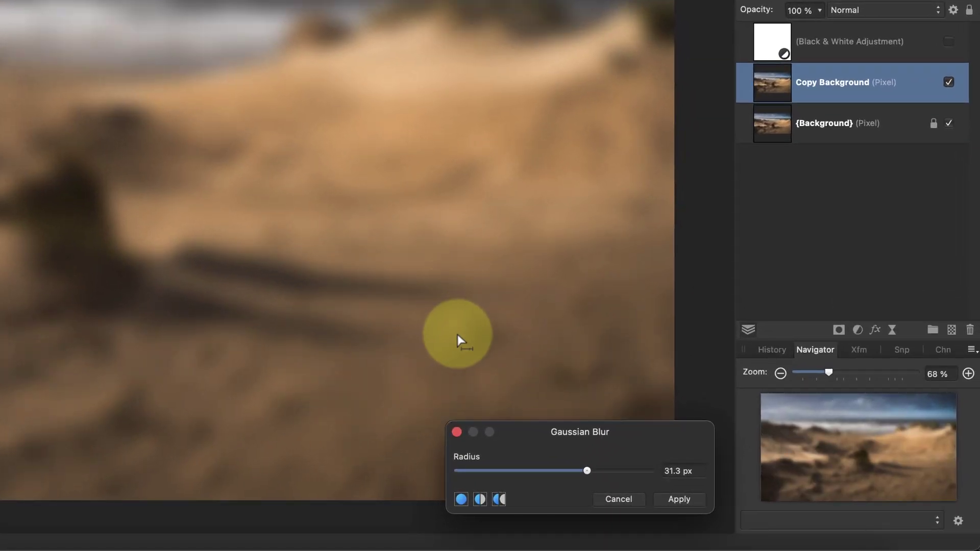
left_click_drag(586, 470, 562, 471)
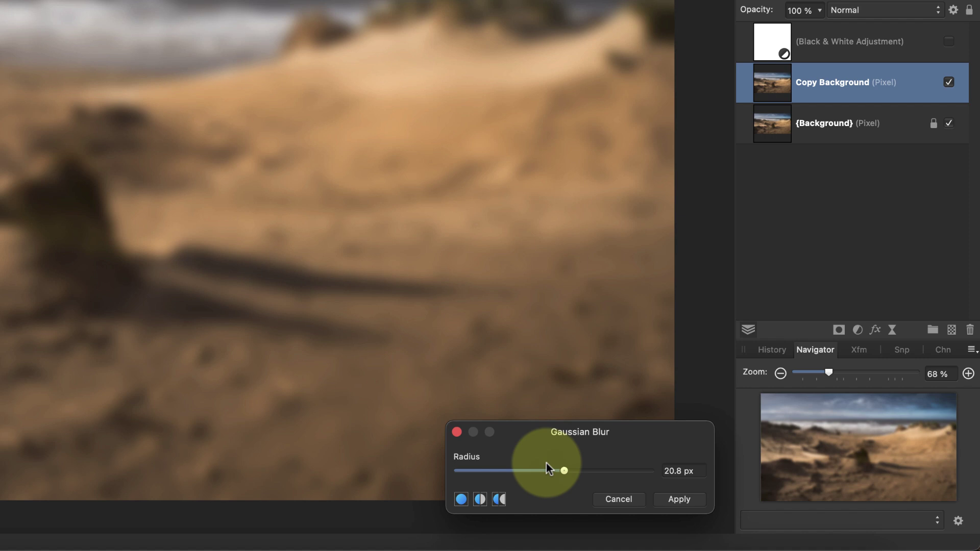
left_click(620, 499)
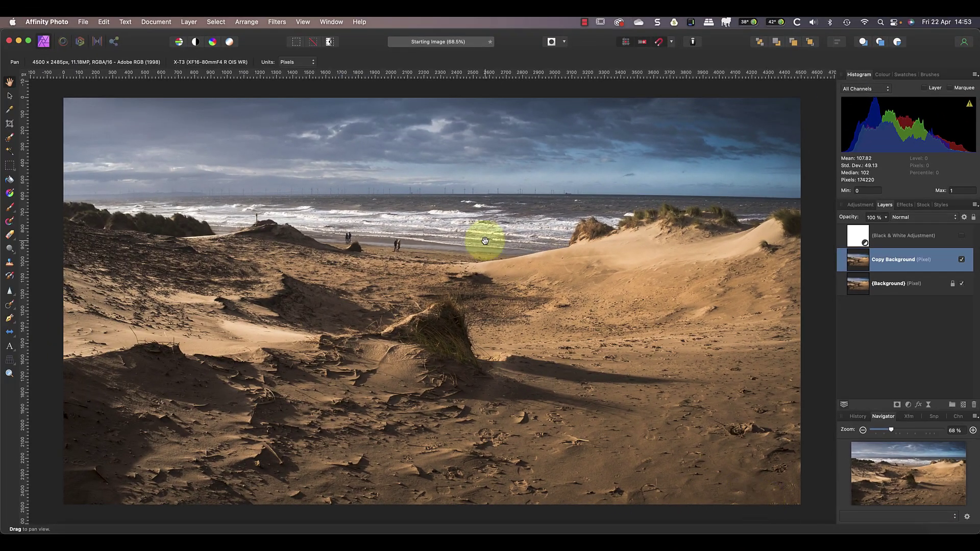
- Open Filters > Blur > Gaussian Blur and set the radius to 25.3 px
left_click(277, 22)
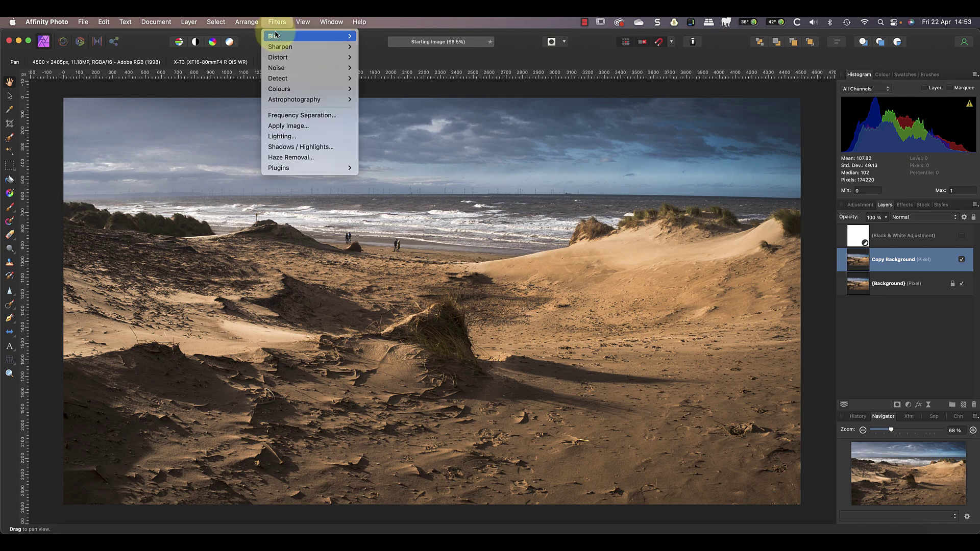
mouse_move(278, 36)
left_click(376, 47)
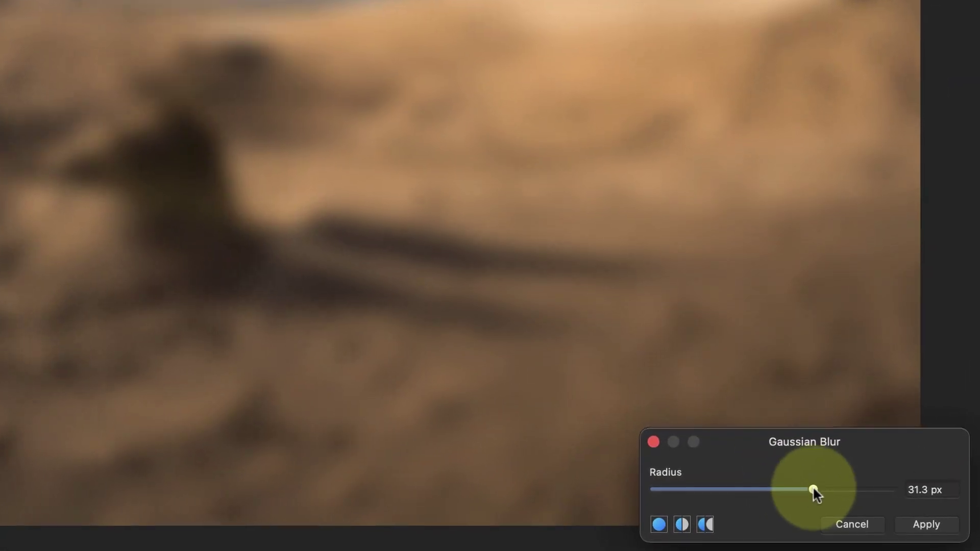
left_click_drag(812, 488, 797, 489)
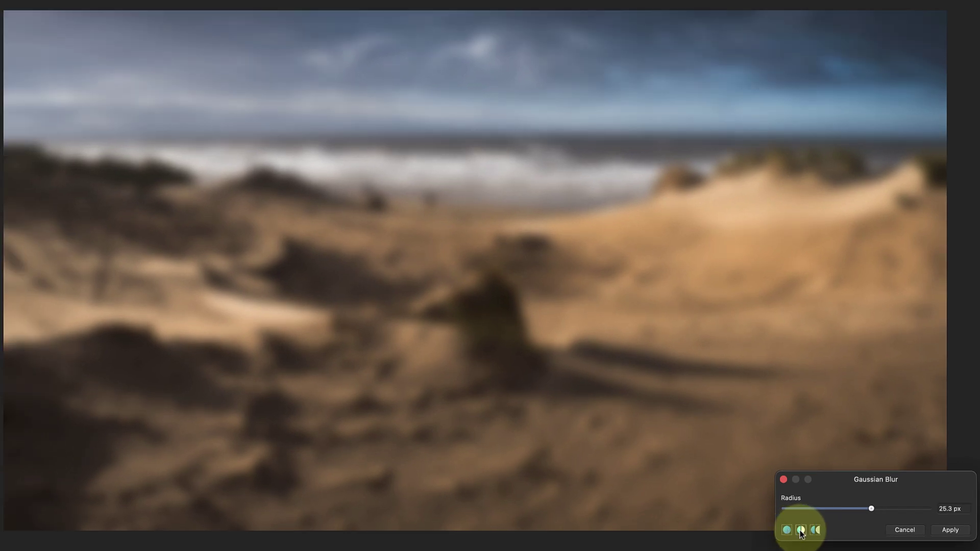
- Compare split and mirrored before/after previews, then apply the 25.3 px blur
left_click(800, 531)
mouse_move(475, 434)
left_mouse_down()
mouse_move(379, 435)
mouse_move(492, 439)
left_mouse_up()
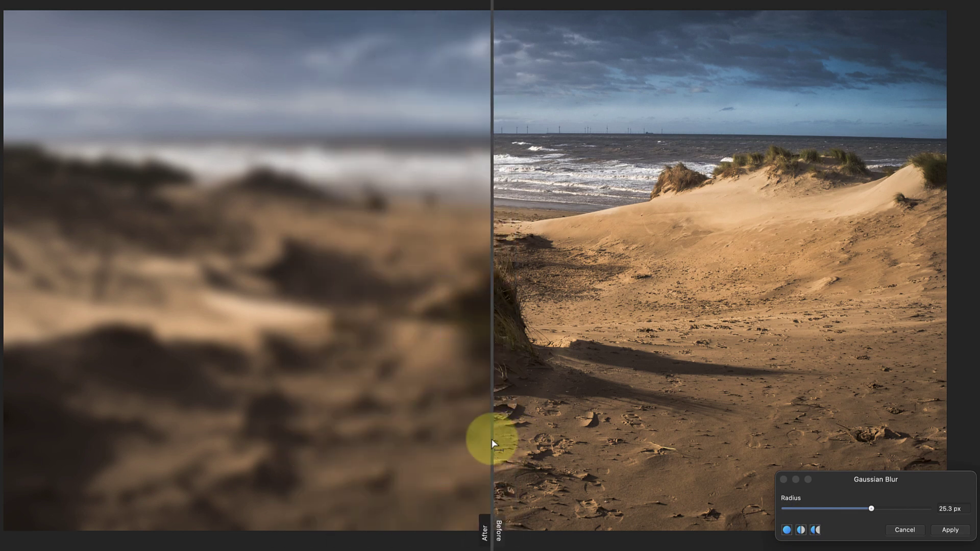
left_click(815, 530)
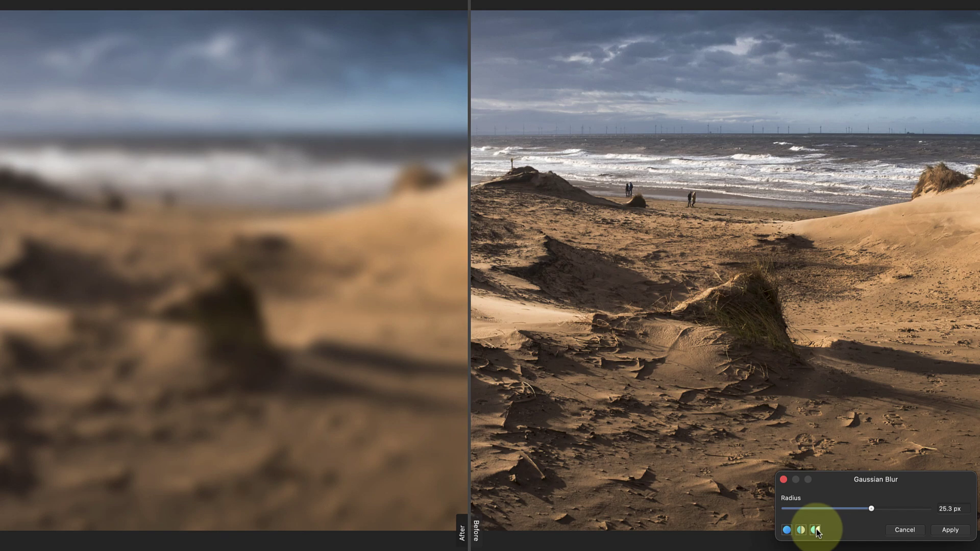
scroll(614, 385, "down", 3)
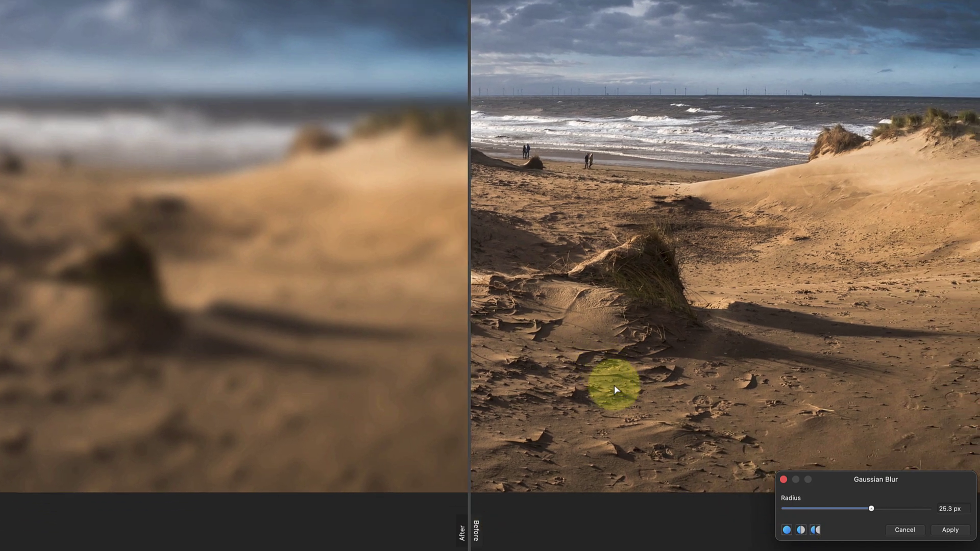
scroll(615, 384, "up", 5)
scroll(614, 387, "down", 3)
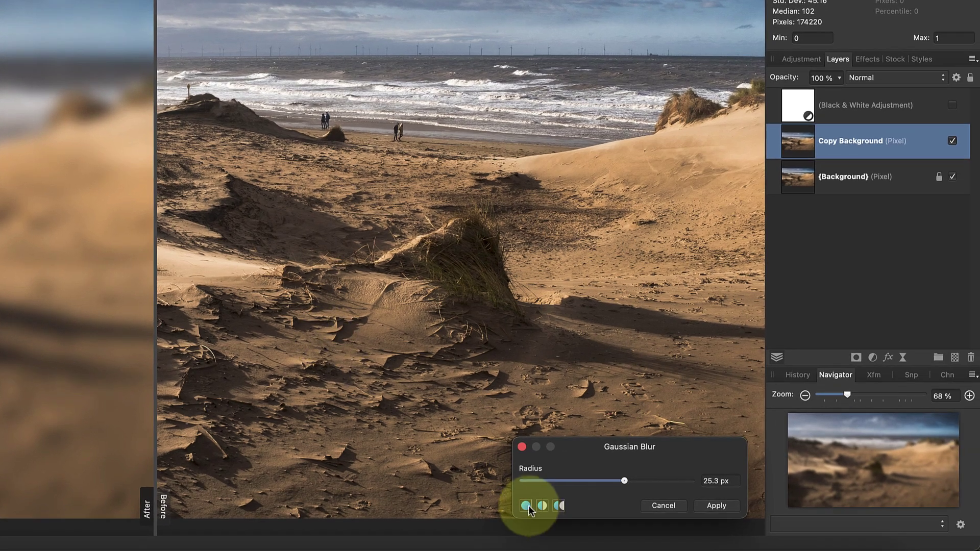
left_click(535, 506)
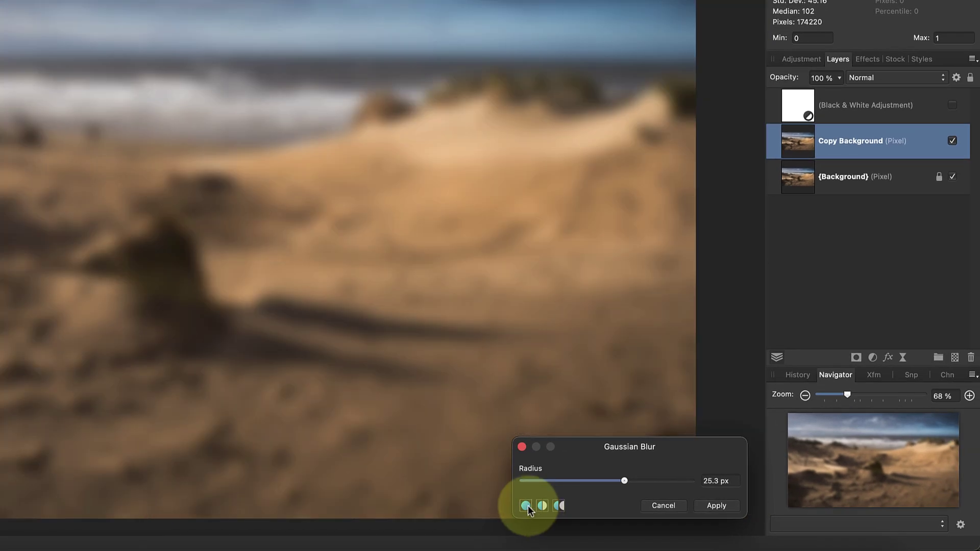
left_click(952, 141)
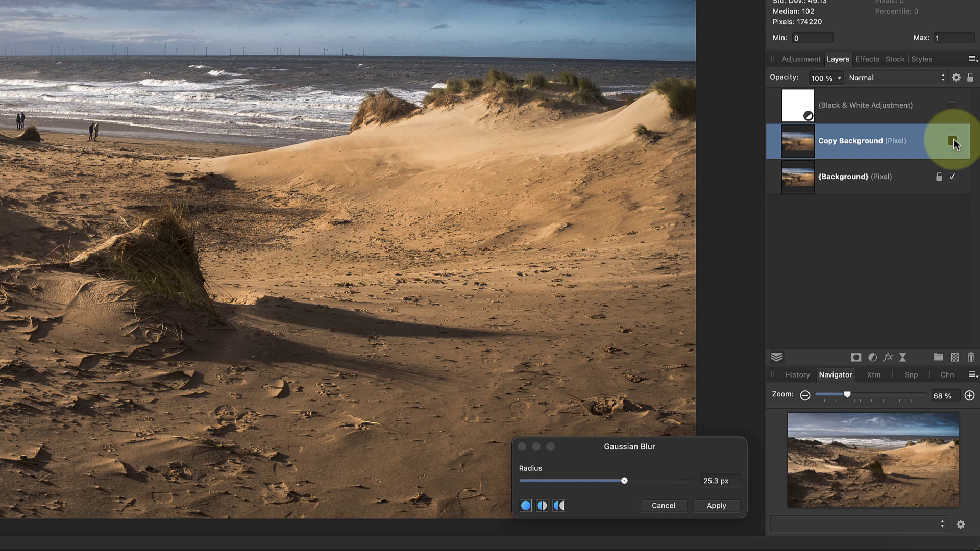
left_click(952, 141)
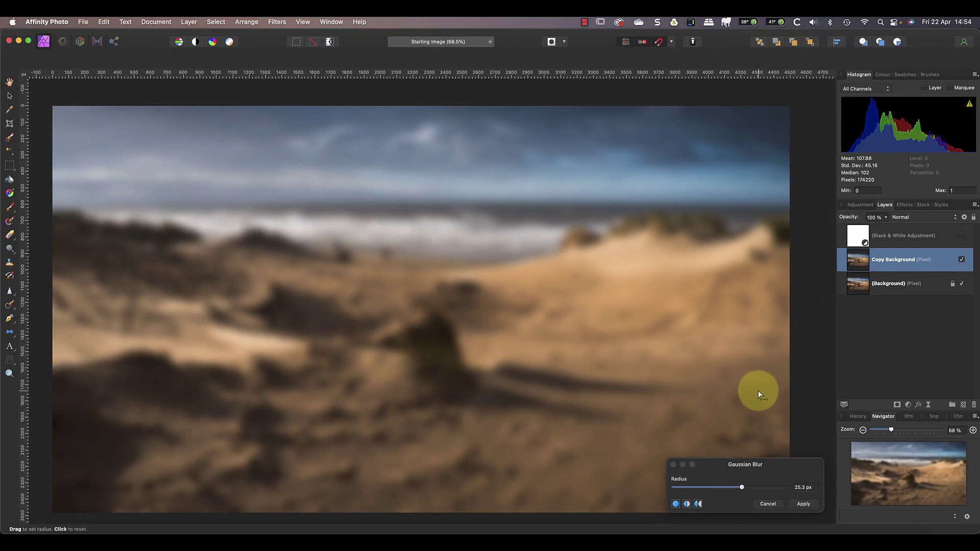
left_click(803, 504)
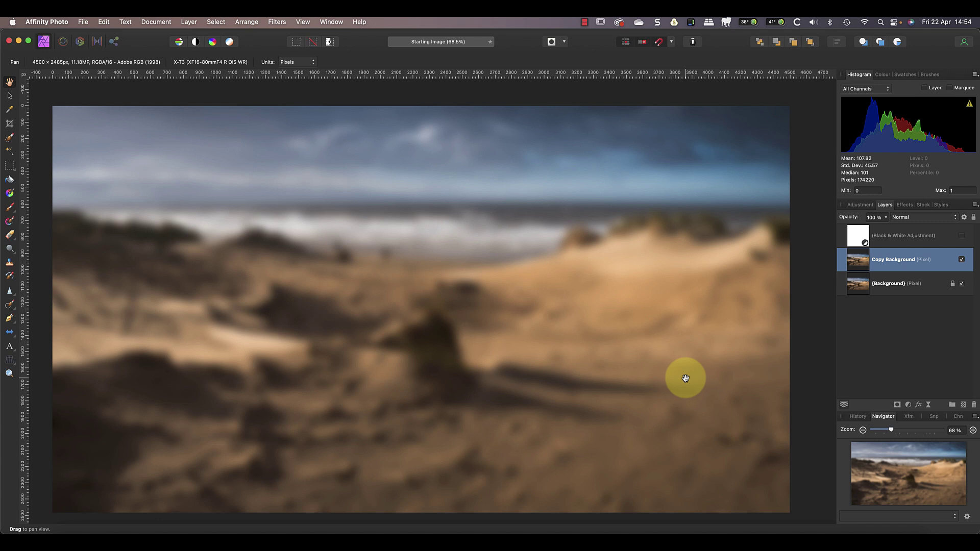
- Try a much stronger Gaussian blur, then undo it
left_click(268, 23)
mouse_move(286, 51)
left_click(393, 61)
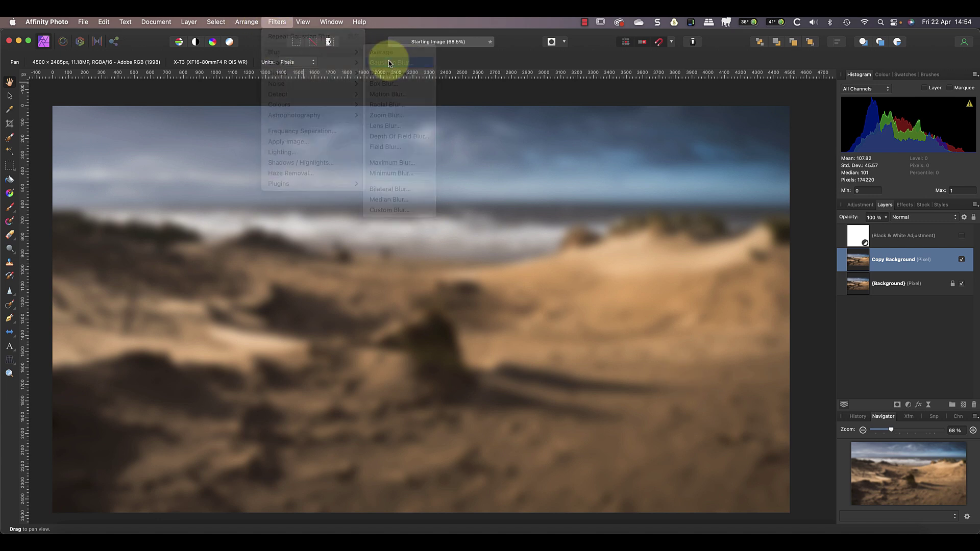
mouse_move(741, 487)
left_mouse_down()
mouse_move(800, 494)
mouse_move(604, 486)
mouse_move(757, 495)
left_mouse_up()
key("Return")
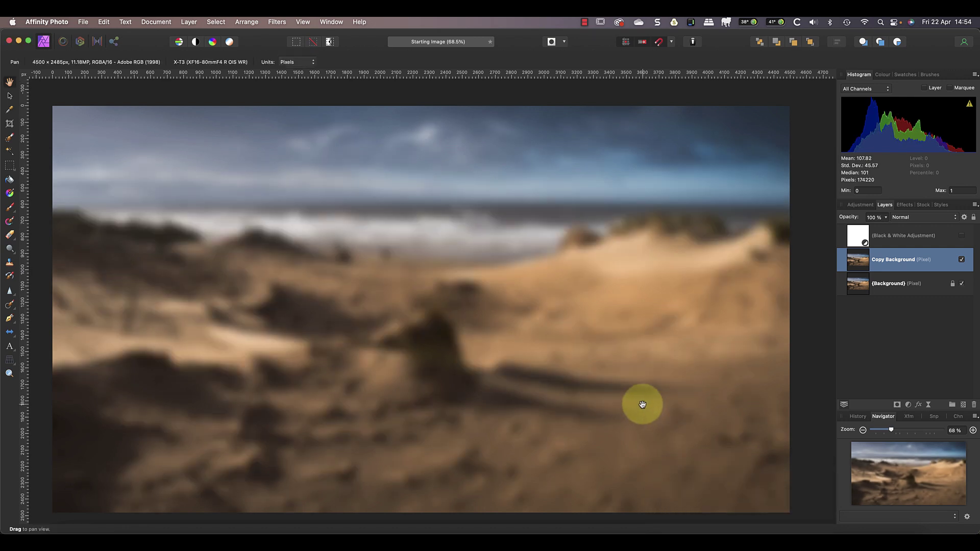
key("super+z")
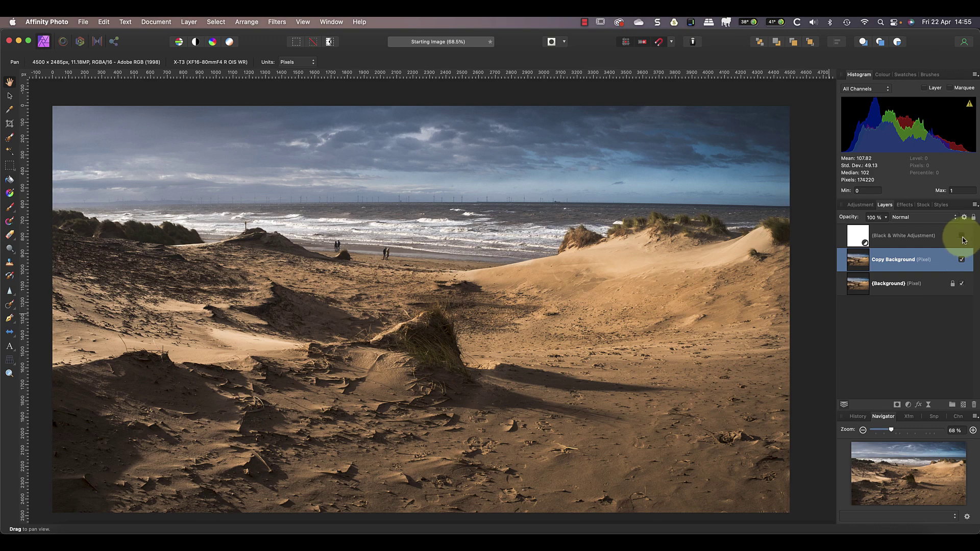
- Turn on and select the Black & White layer, then apply a 34.3 px Gaussian blur
left_click(962, 236)
left_click(858, 235)
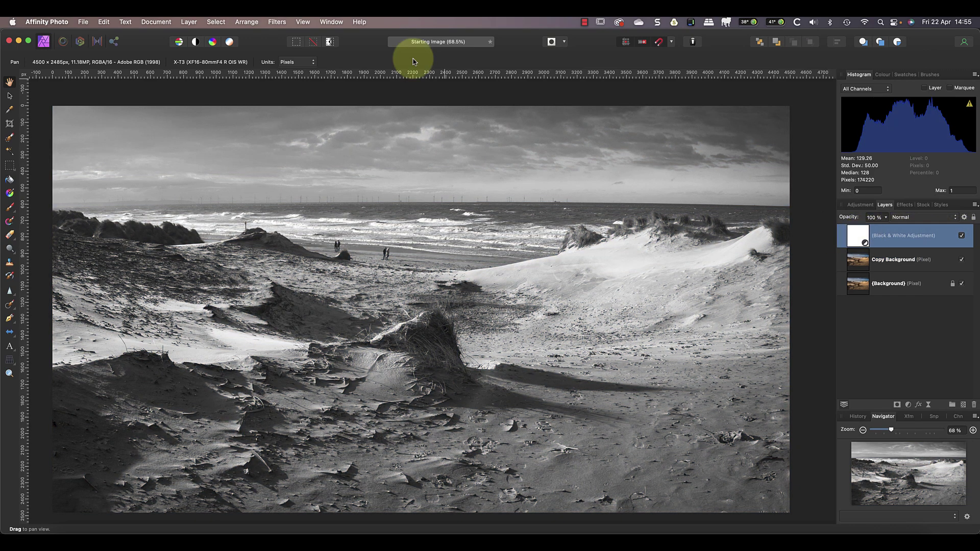
left_click(271, 22)
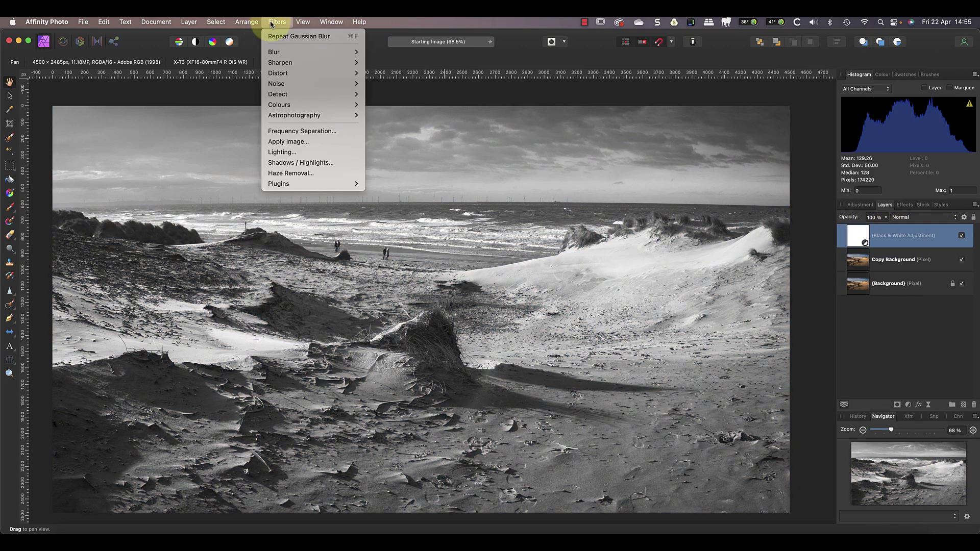
mouse_move(276, 52)
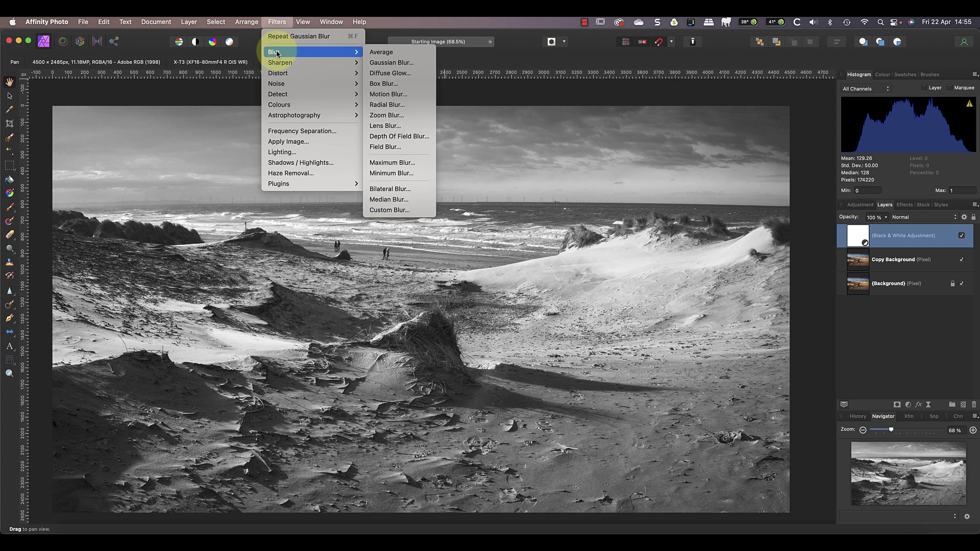
left_click(390, 62)
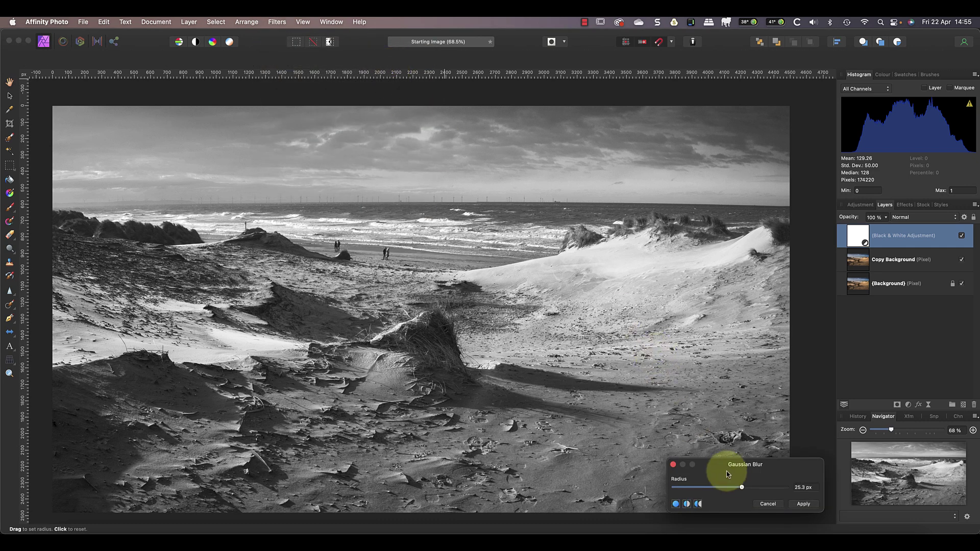
mouse_move(742, 487)
left_mouse_down()
mouse_move(787, 485)
mouse_move(667, 486)
mouse_move(754, 487)
left_mouse_up()
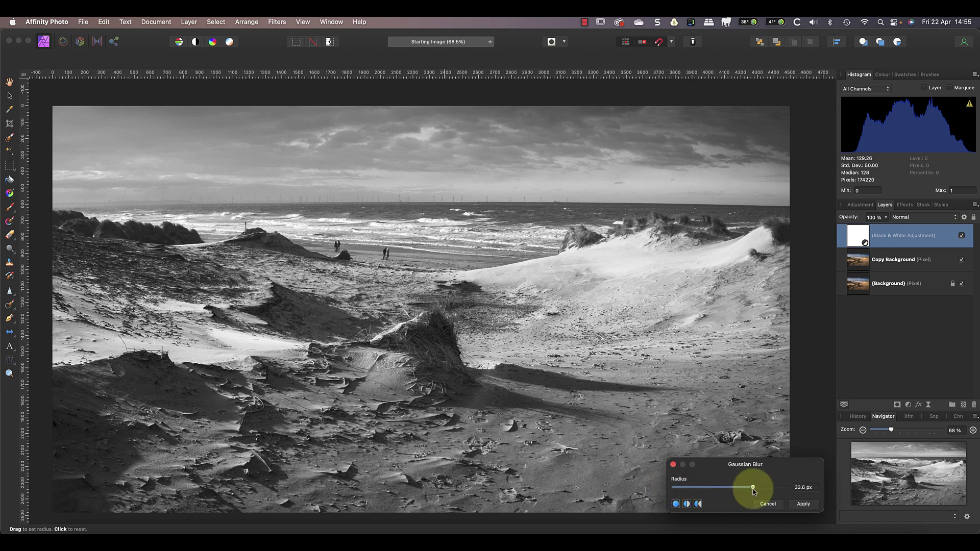
left_click(803, 503)
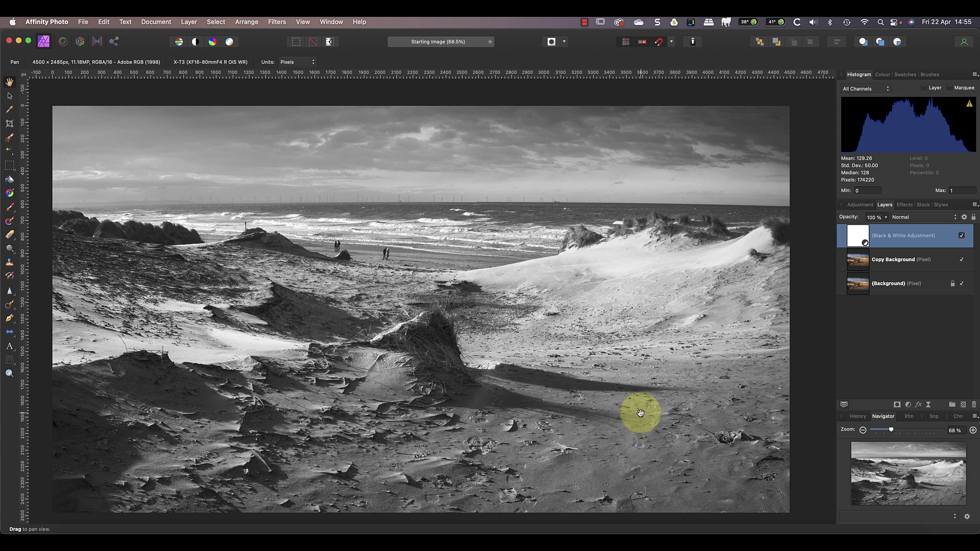
- Select a central rectangle with the Rectangular Marquee and invert the Black & White mask there
left_click(11, 168)
left_click(65, 168)
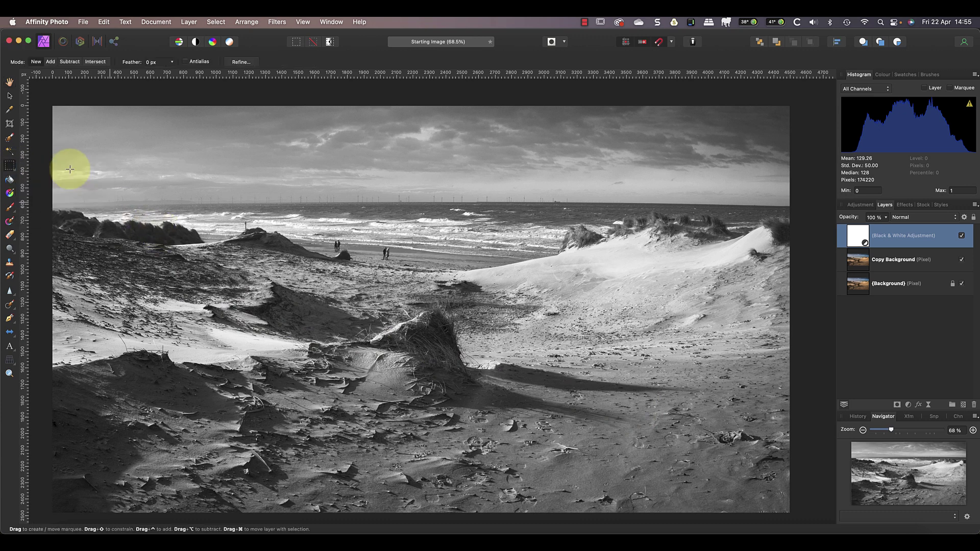
left_click_drag(307, 237, 581, 424)
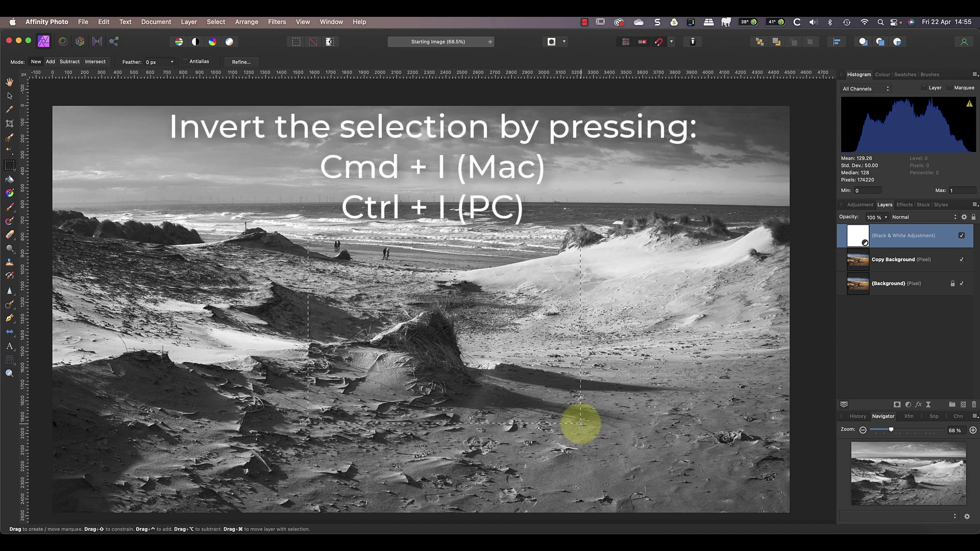
key("super+i")
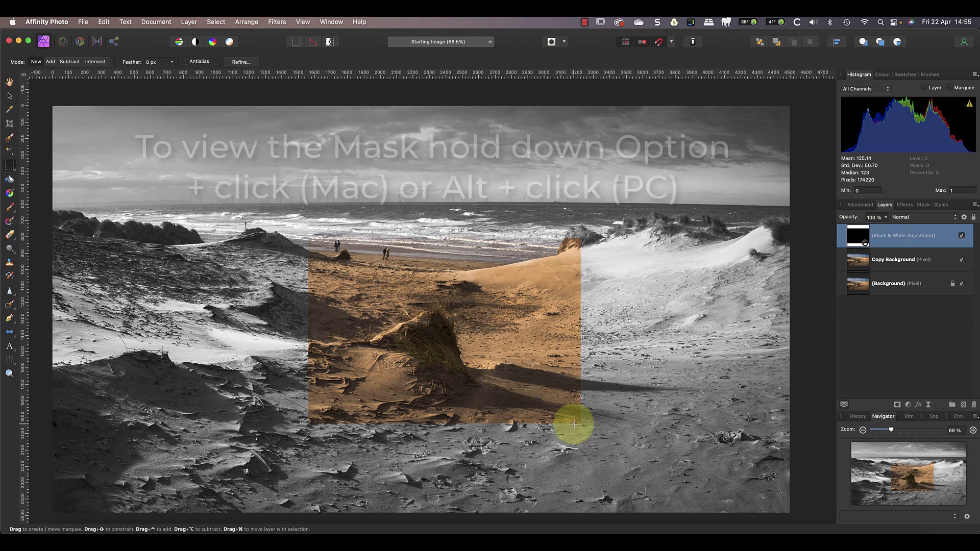
- Inspect the Black & White mask, then return to the photo with that layer selected
left_click(861, 240, "alt")
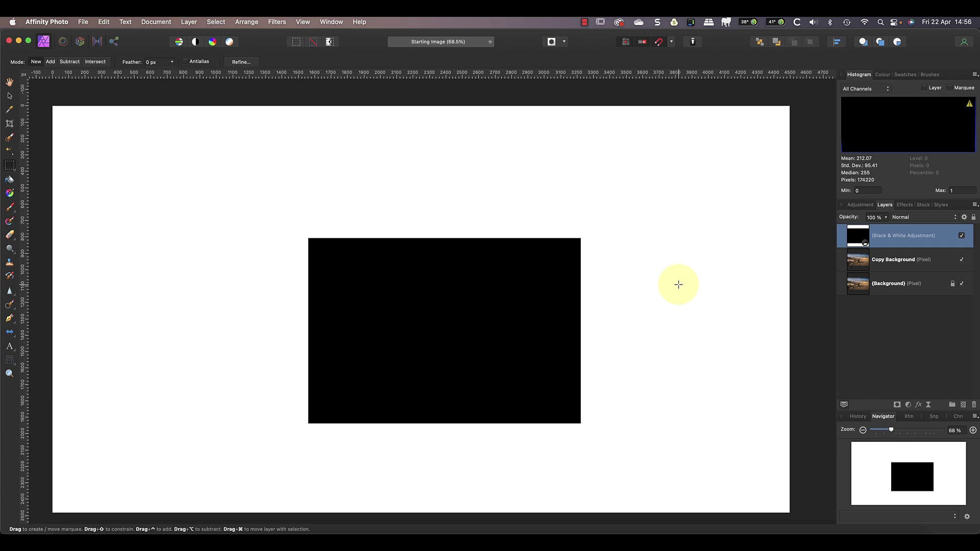
left_click(858, 260)
left_click(852, 239)
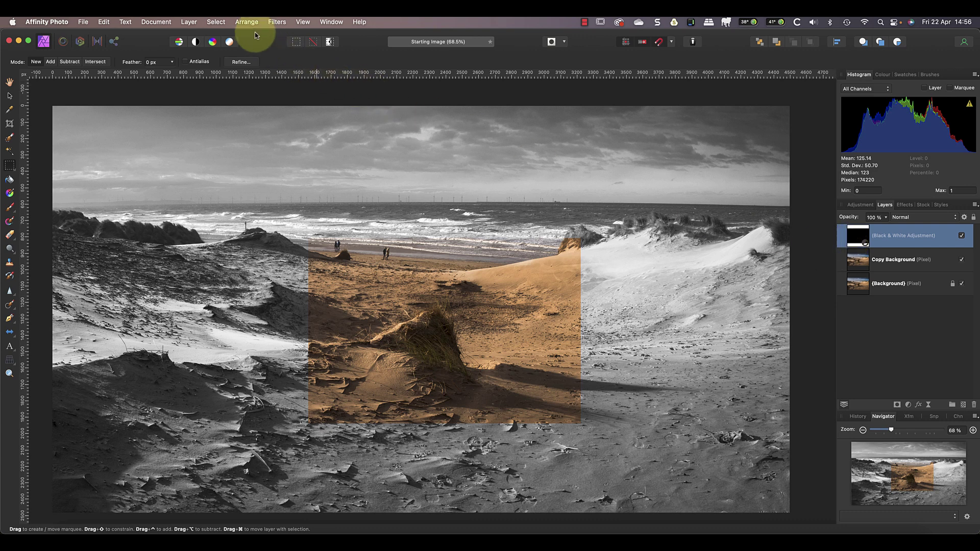
- Apply a 34.3 px Gaussian blur to the Black & White mask and leave mask view
left_click(277, 22)
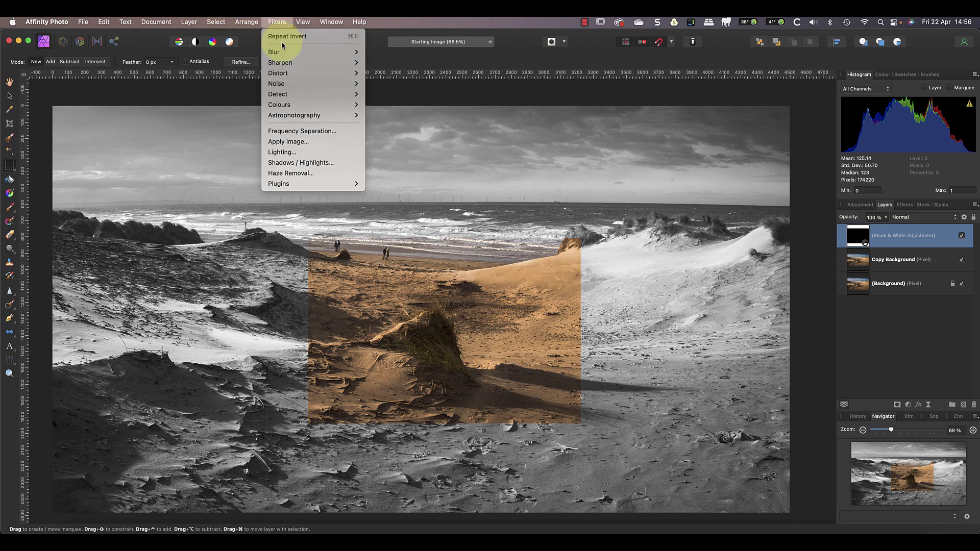
mouse_move(285, 52)
left_click(389, 62)
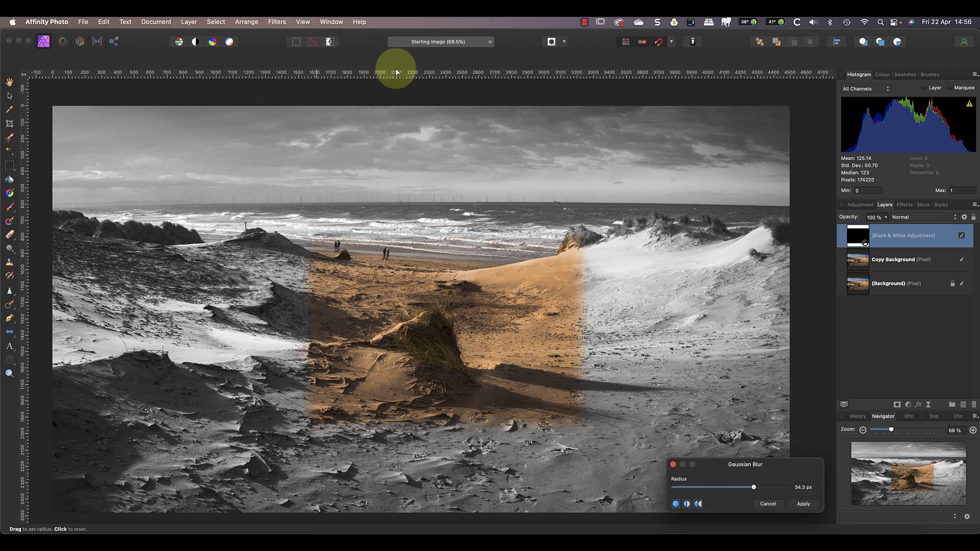
left_click_drag(756, 458, 826, 383)
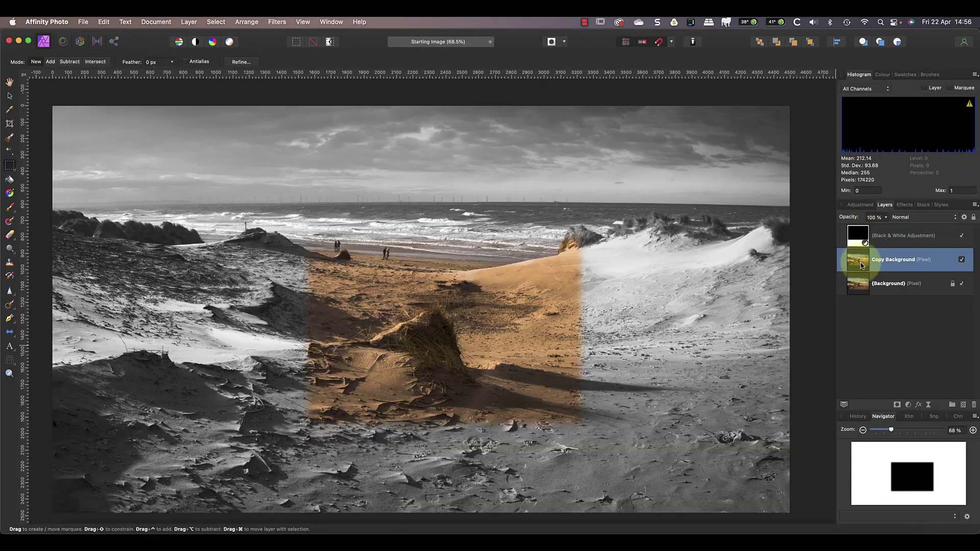
left_click(862, 237, "alt")
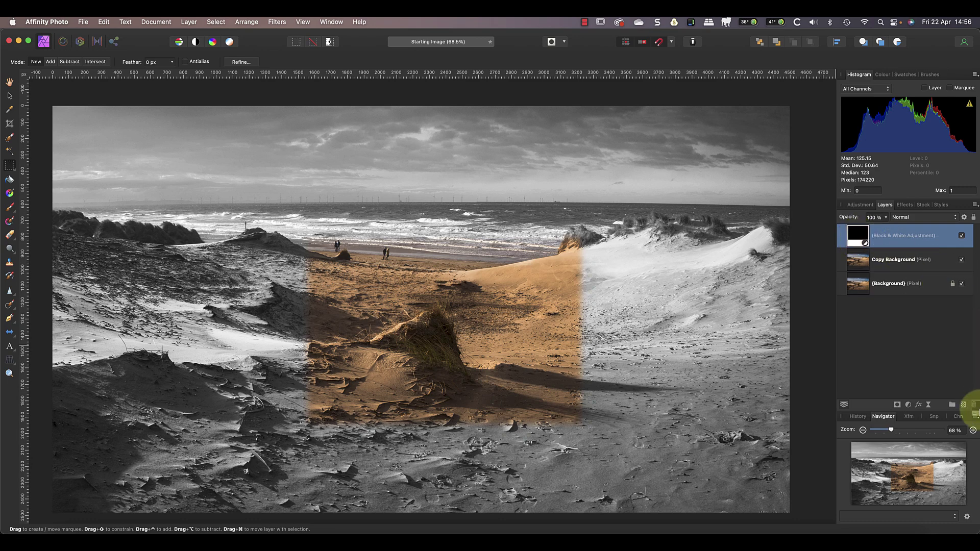
- Delete the Black & White adjustment layer using the Layers panel trash icon
left_click(972, 404)
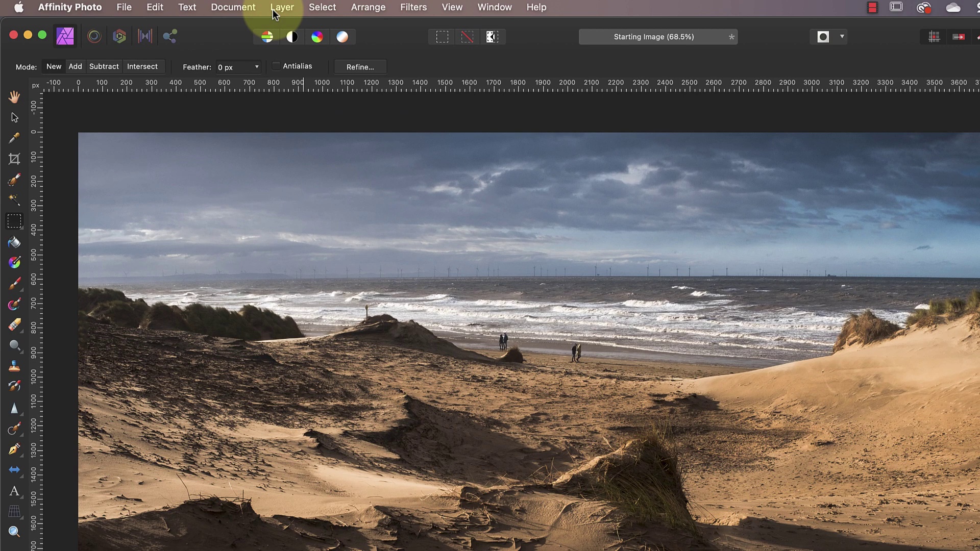
- Add a Gaussian Blur live filter layer via Layer > New Live Filter Layer > Blur
left_click(272, 9)
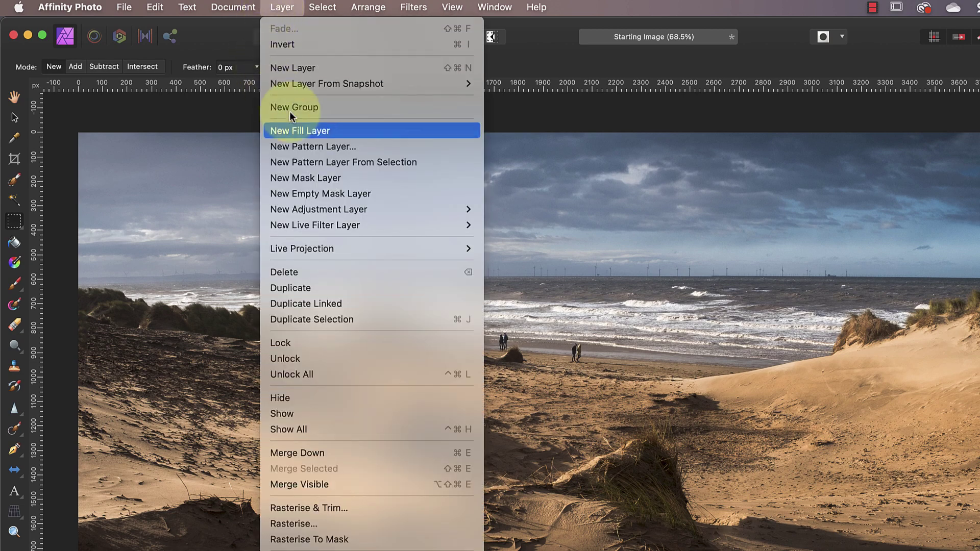
mouse_move(378, 228)
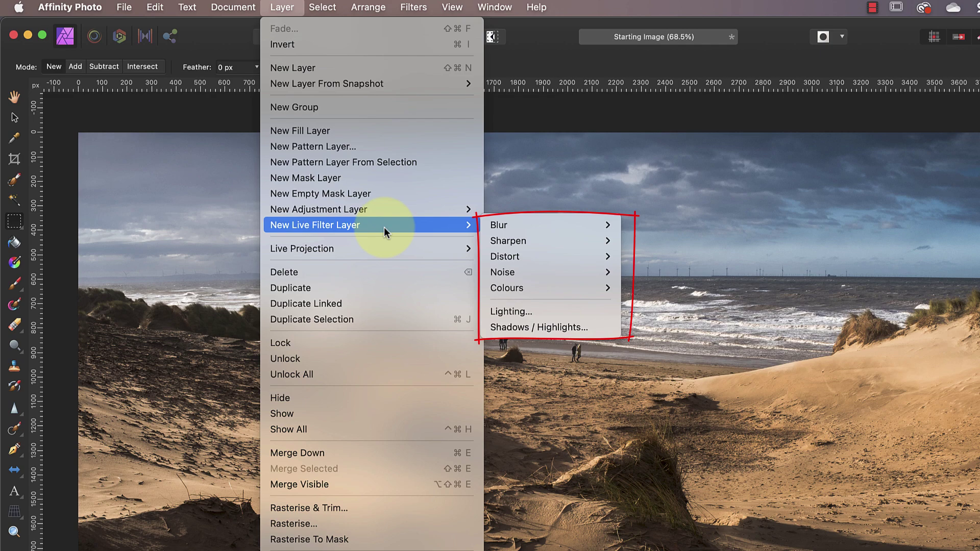
mouse_move(507, 226)
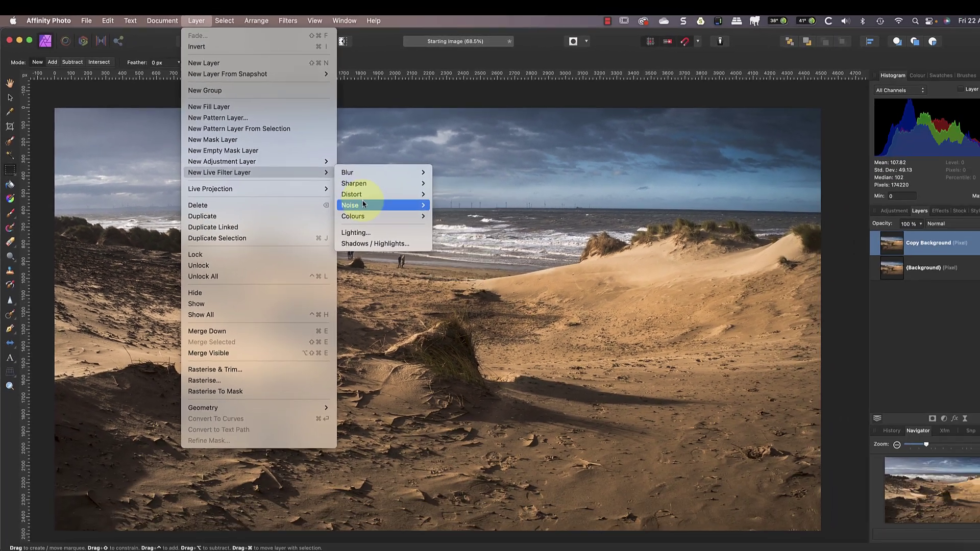
mouse_move(520, 276)
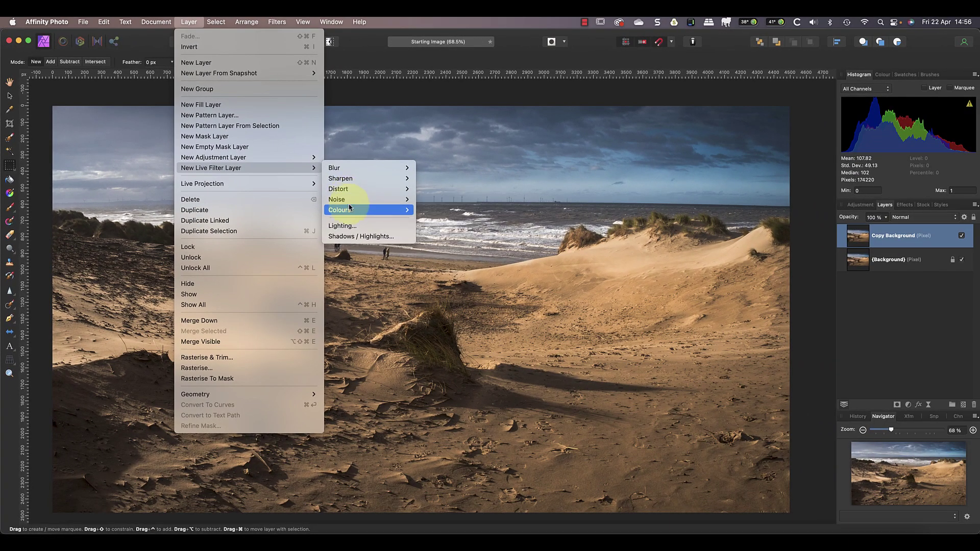
mouse_move(348, 170)
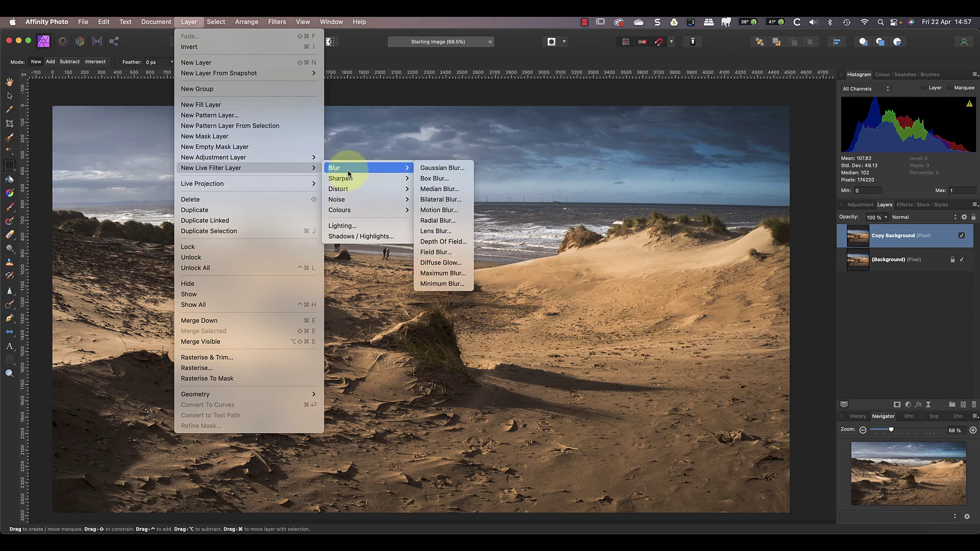
left_click(428, 169)
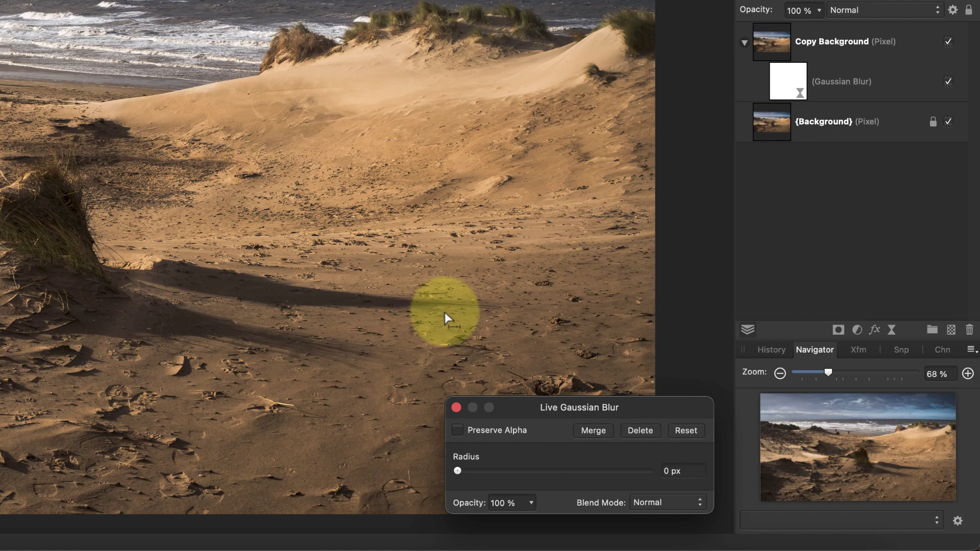
- Raise the live blur radius and toggle the blur layer to compare with the sharp original
left_click_drag(457, 470, 577, 476)
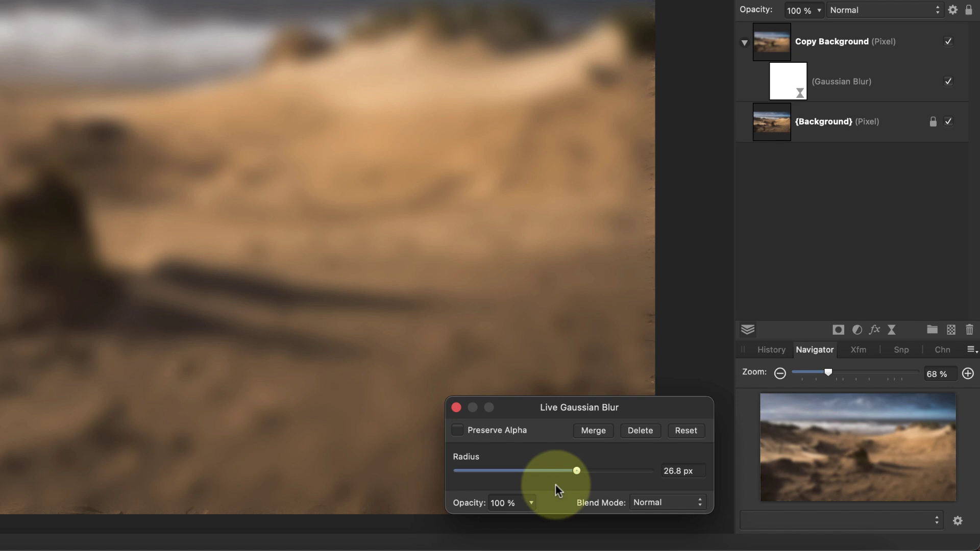
left_click(949, 82)
left_click(949, 82)
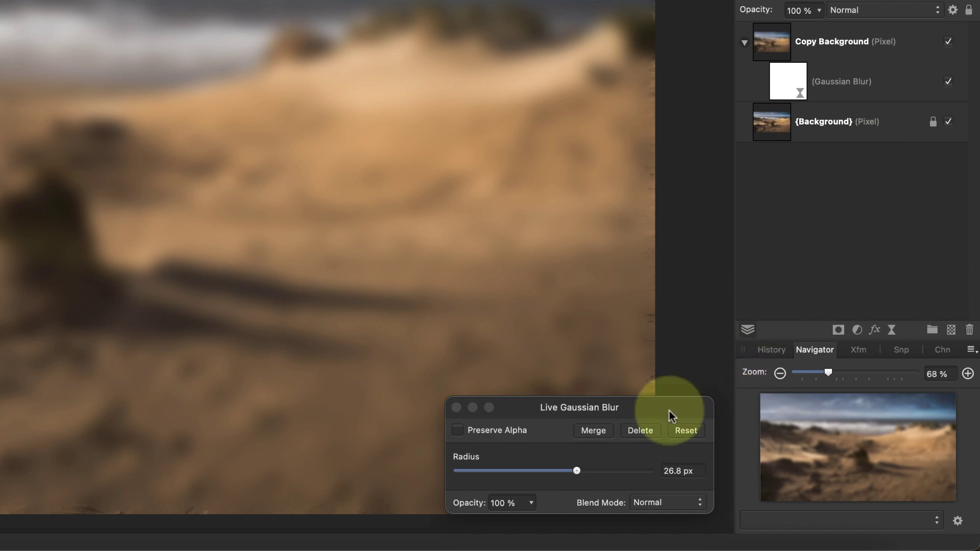
left_click(457, 407)
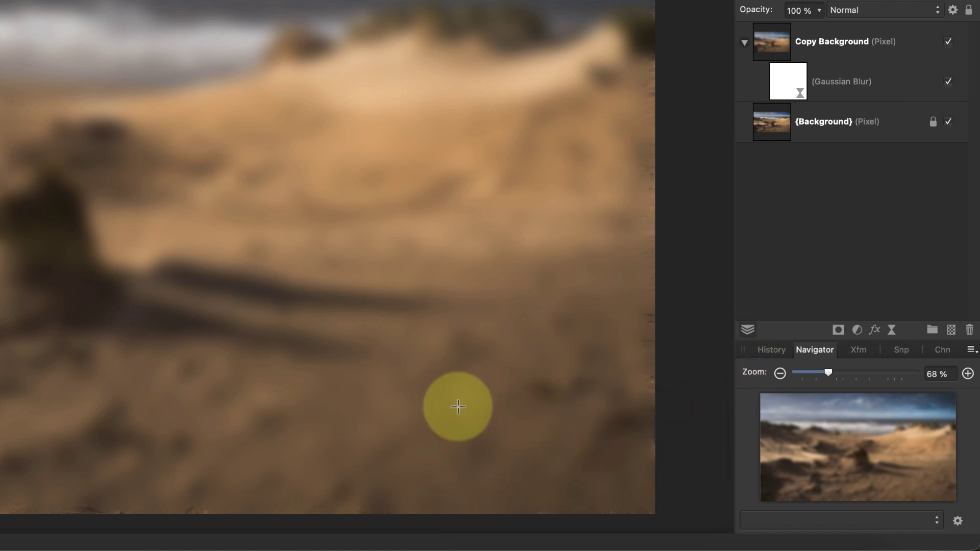
left_click(949, 84)
left_click(949, 83)
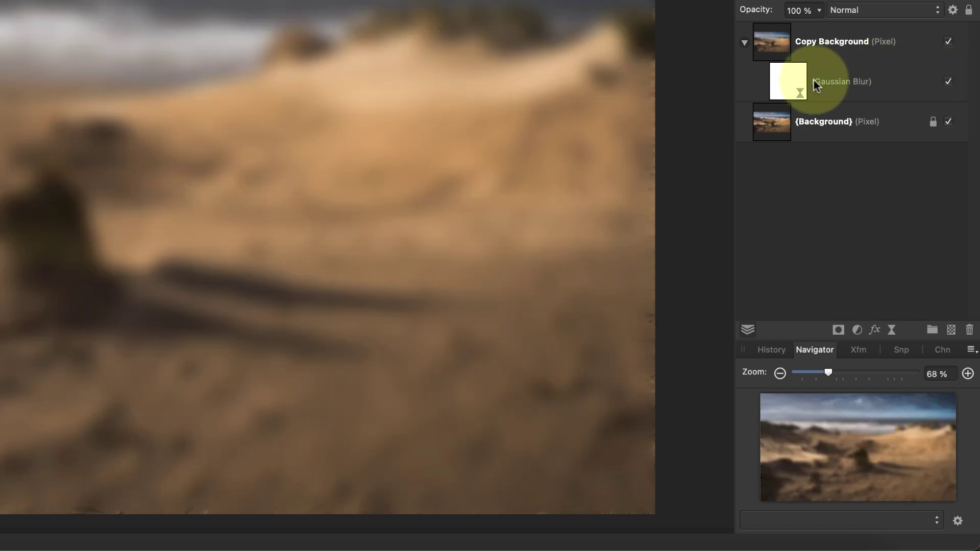
- Set the live Gaussian blur to 11.2 px radius at 37% opacity
double_click(794, 81)
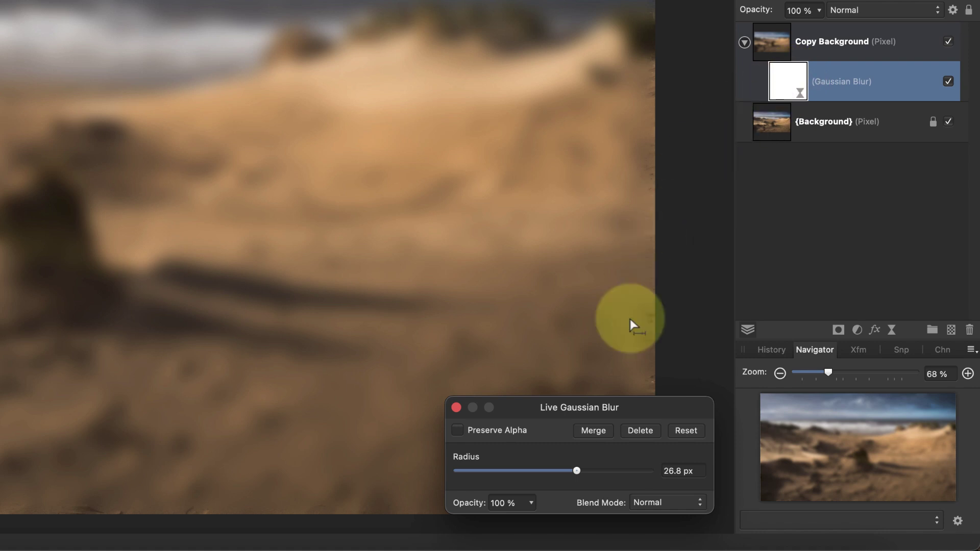
left_click_drag(577, 471, 542, 473)
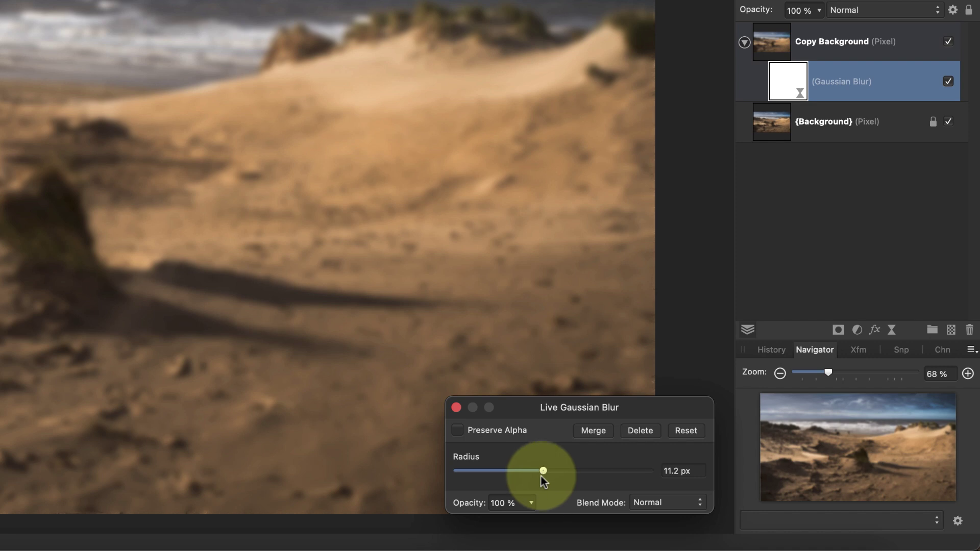
left_click(531, 503)
mouse_move(529, 521)
left_mouse_down()
mouse_move(436, 520)
mouse_move(448, 519)
left_mouse_up()
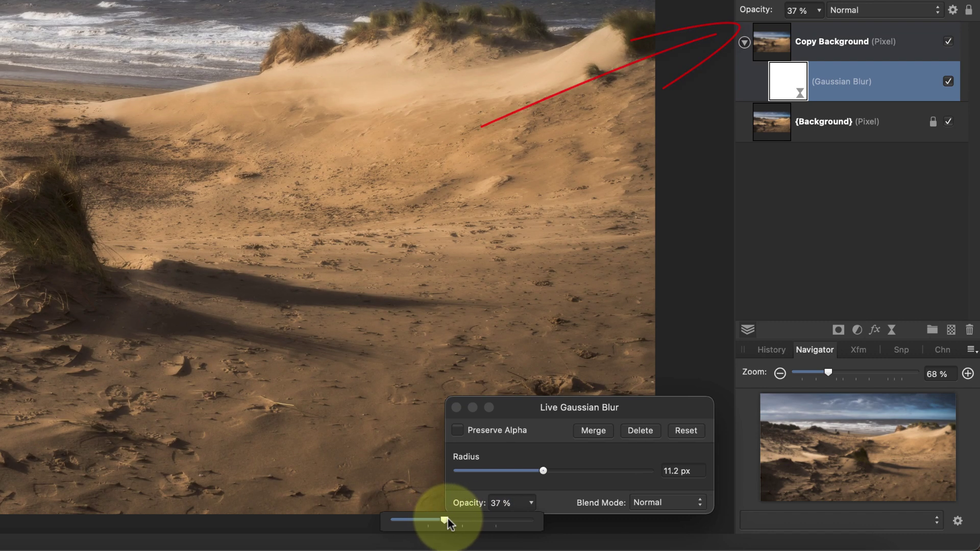
left_click(559, 484)
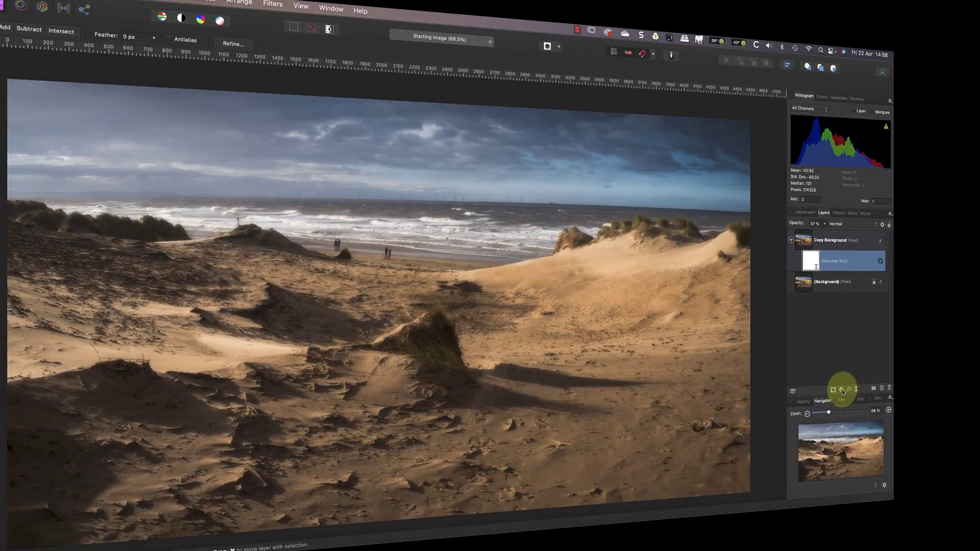
- Add a new Black & White adjustment, clear its mask inside a central rectangle, and deselect
left_click(909, 404)
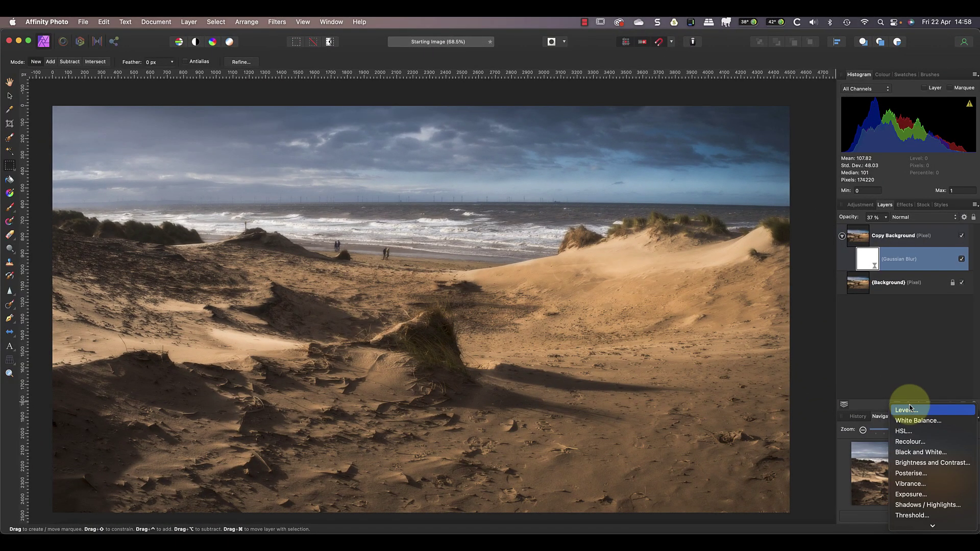
left_click(920, 452)
left_click_drag(245, 233, 640, 414)
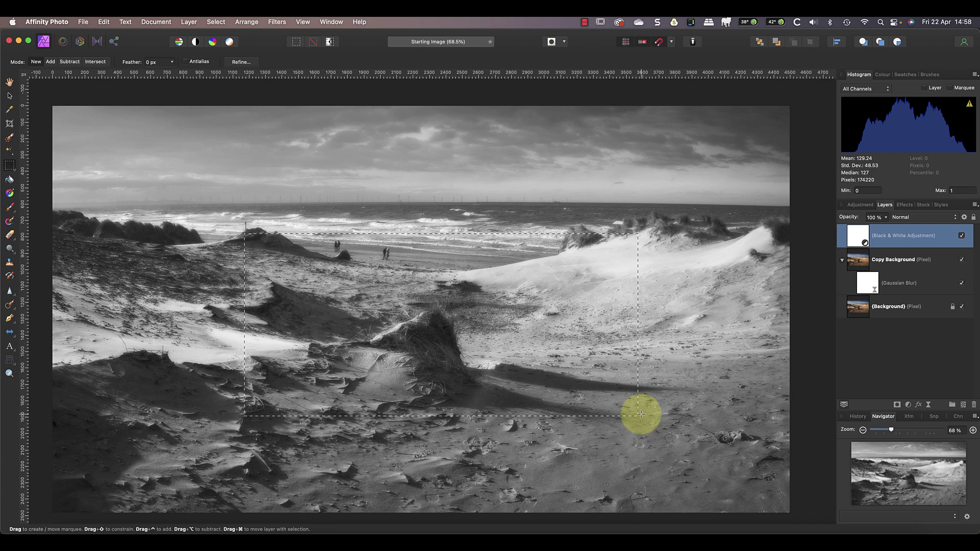
key("Delete")
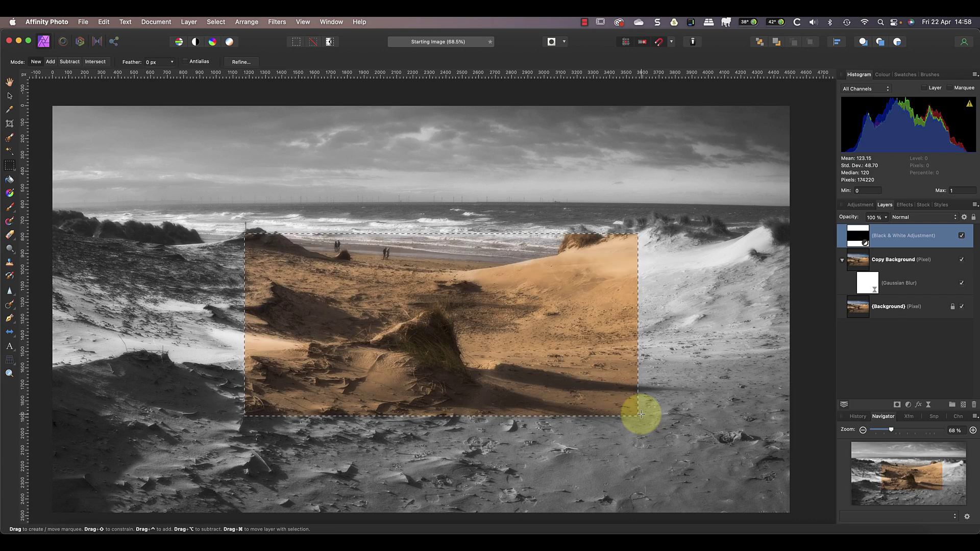
key("super+d")
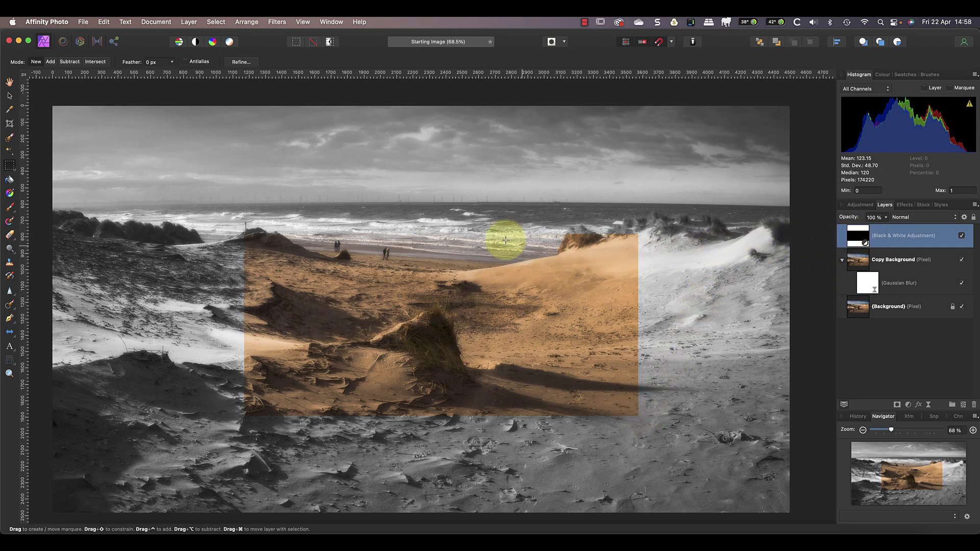
- Add a live Gaussian Blur to the Black & White layer and settle its radius at 25.4 px
left_click(189, 21)
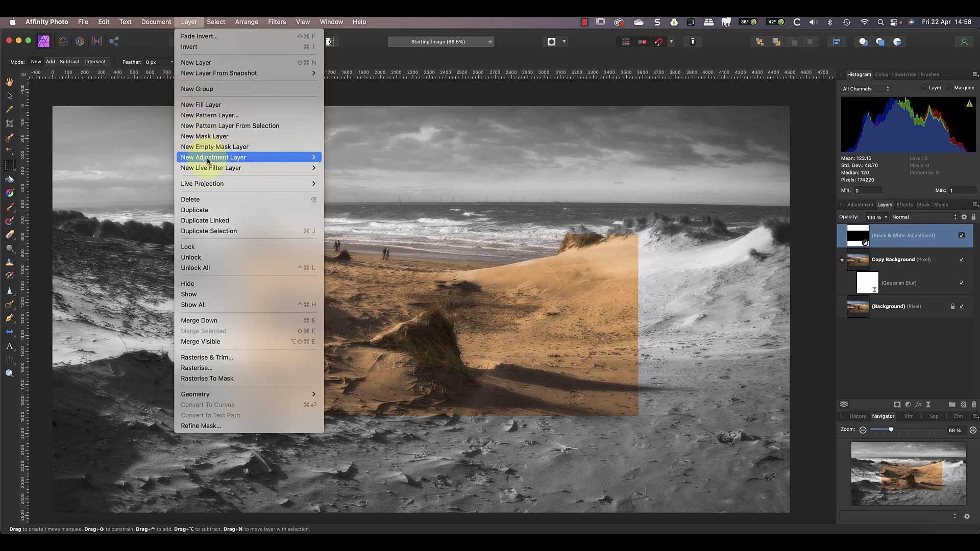
mouse_move(216, 168)
mouse_move(386, 167)
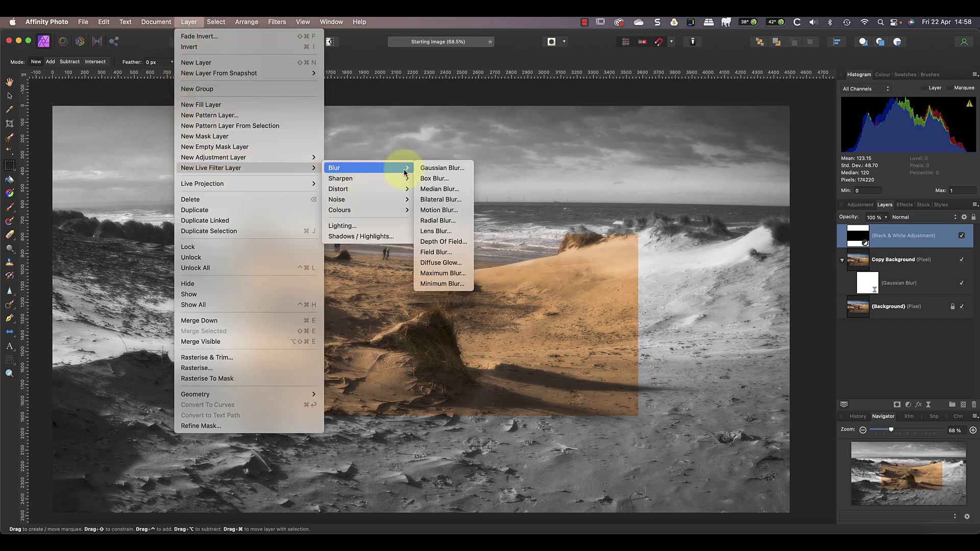
left_click(432, 170)
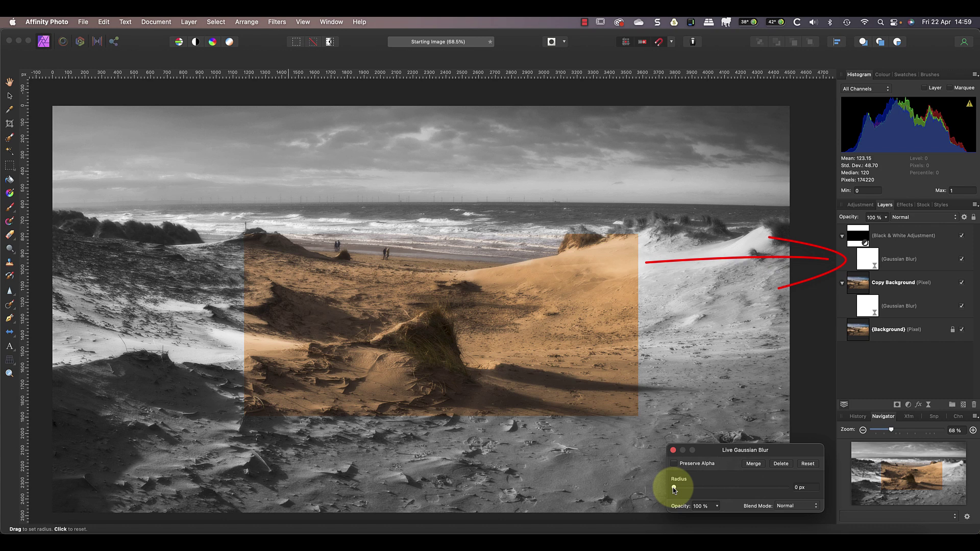
left_click_drag(674, 488, 772, 490)
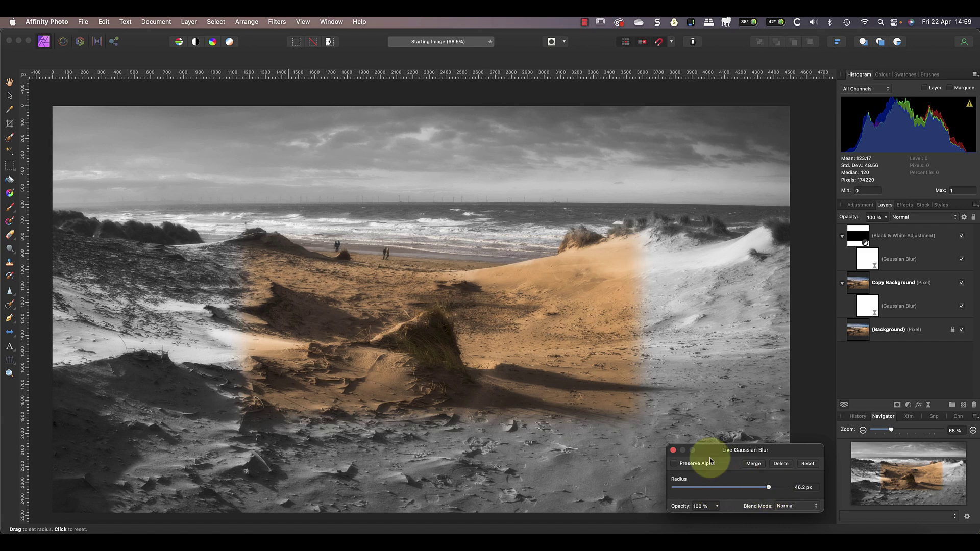
key("m")
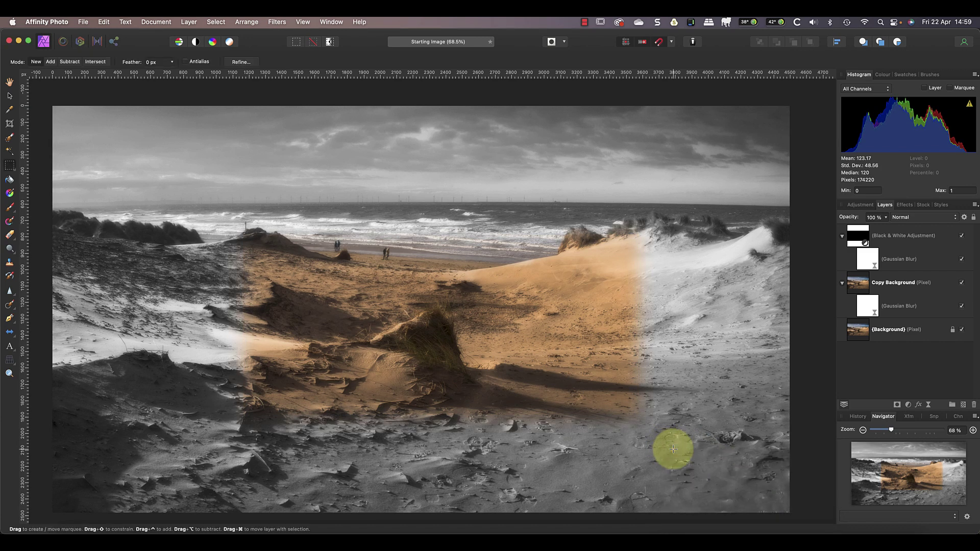
double_click(870, 257)
left_click_drag(768, 488, 742, 490)
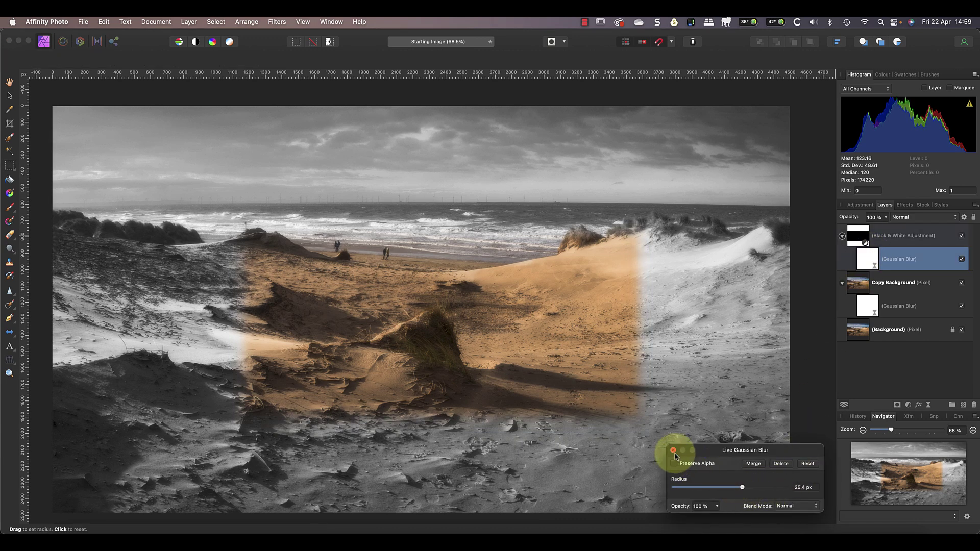
- Close the blur settings and add a live Distort > Twirl filter layer
key("m")
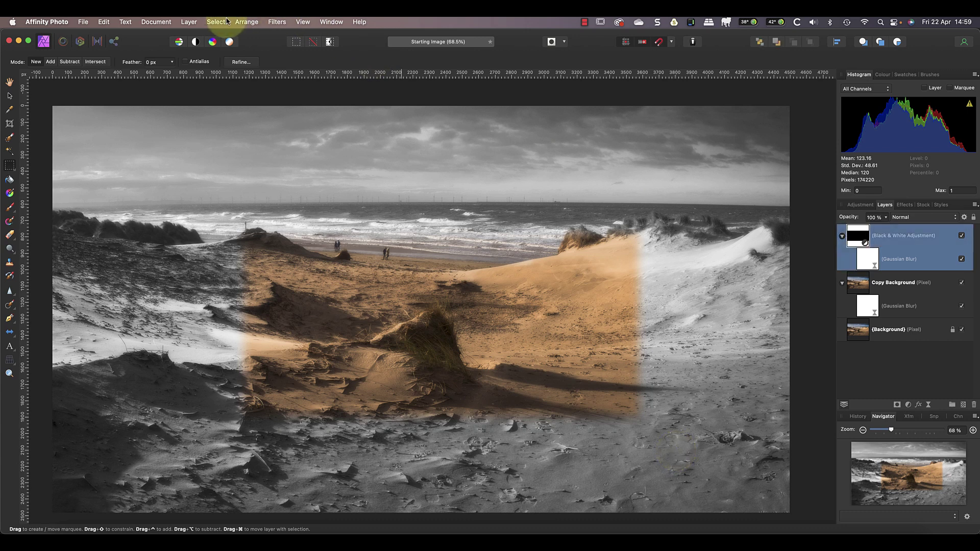
left_click(189, 22)
mouse_move(247, 167)
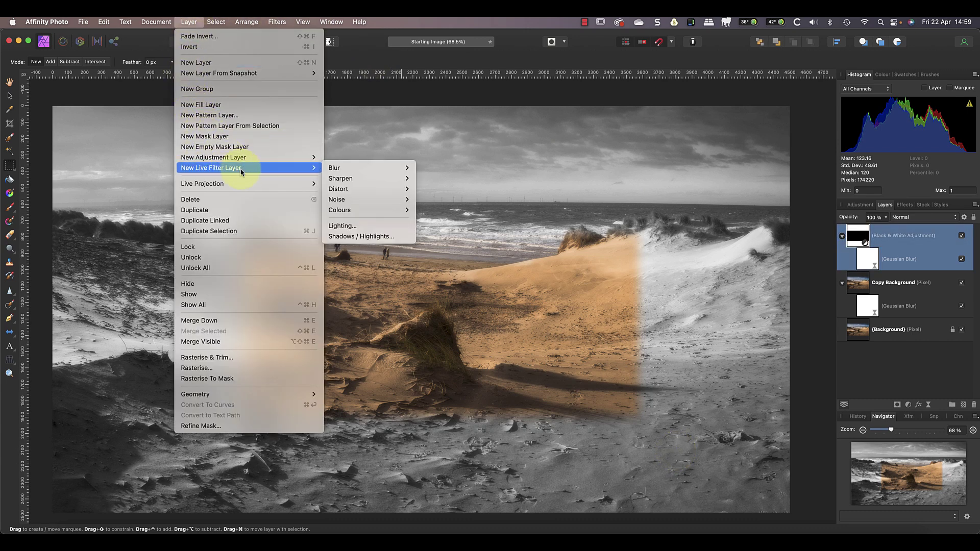
mouse_move(350, 188)
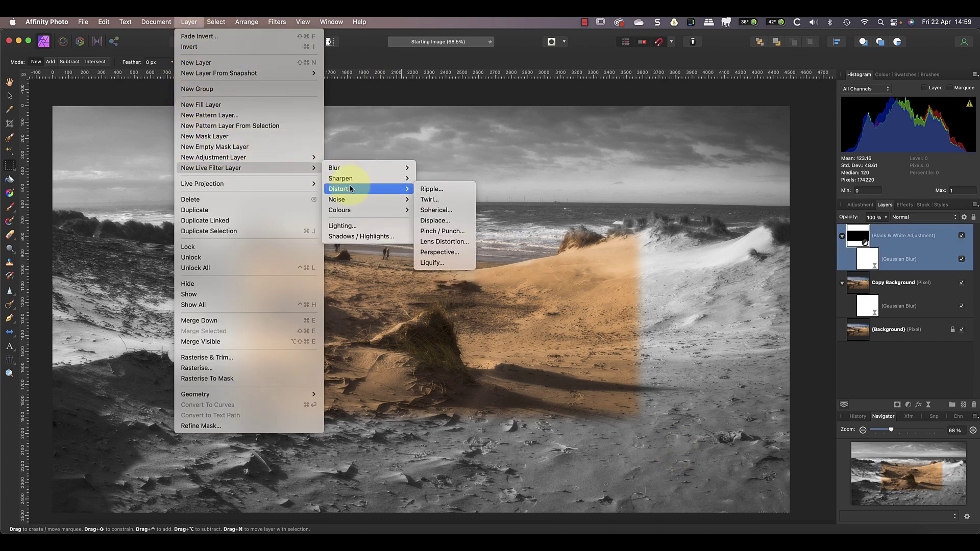
left_click(429, 200)
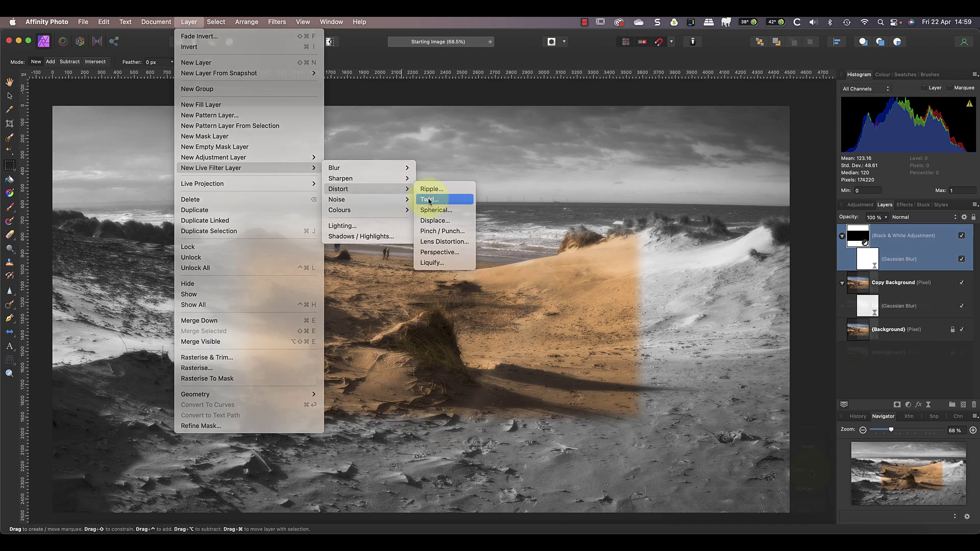
- Adjust the Twirl angle, toggle the twirl off and on, and check the Black & White mask
left_click_drag(812, 474, 787, 472)
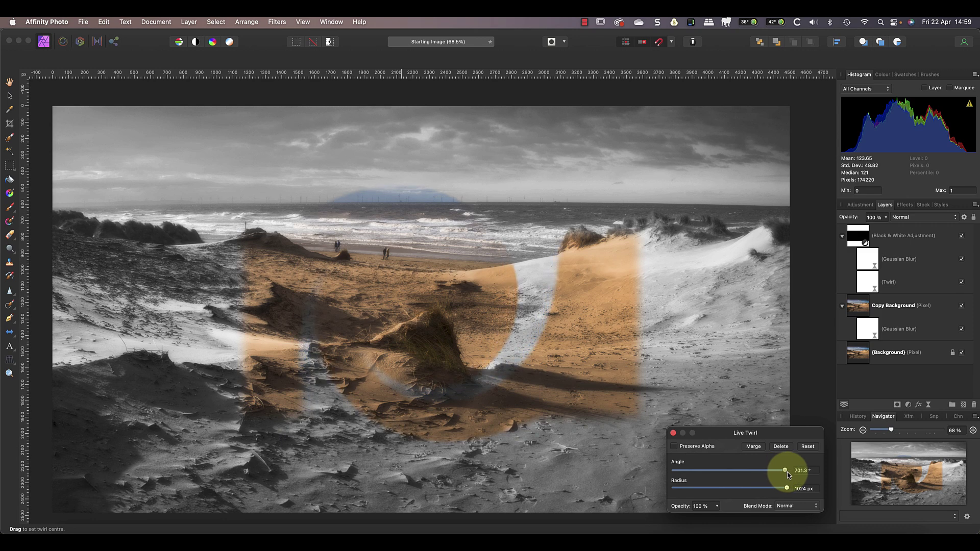
left_click(951, 280)
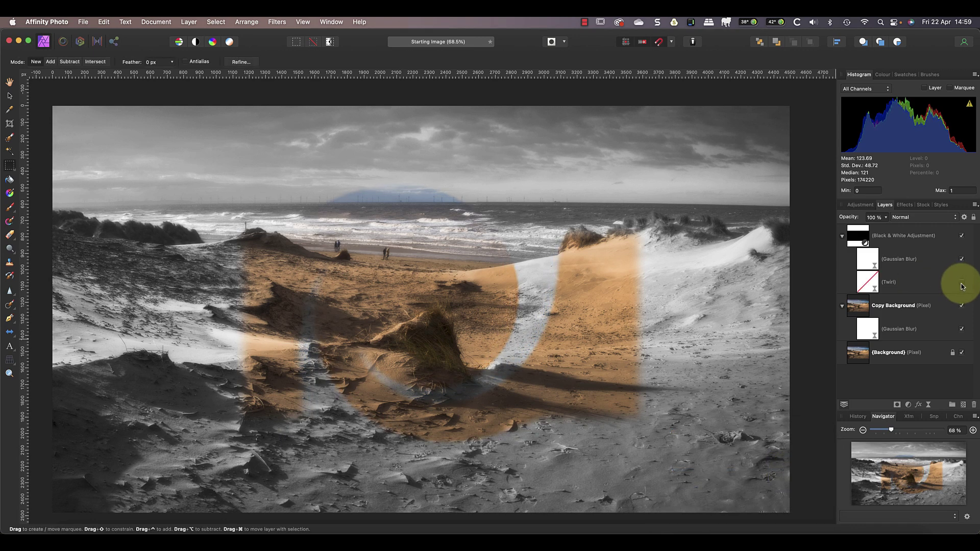
left_click(961, 281)
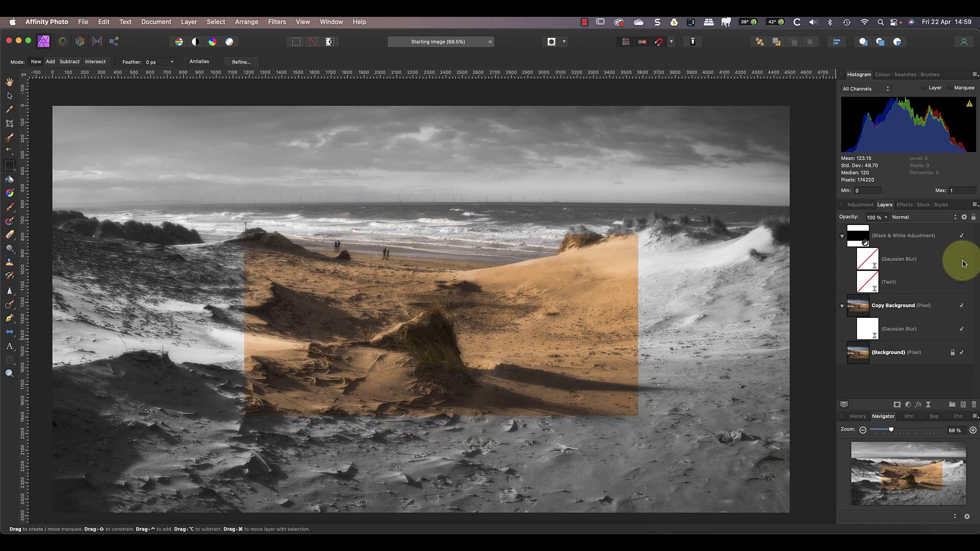
left_click(962, 283)
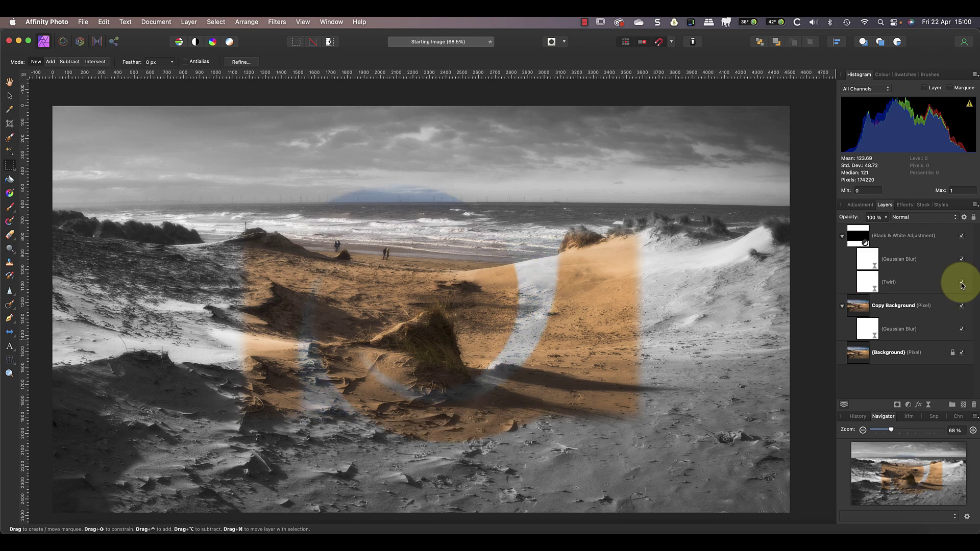
left_click(859, 233, "alt")
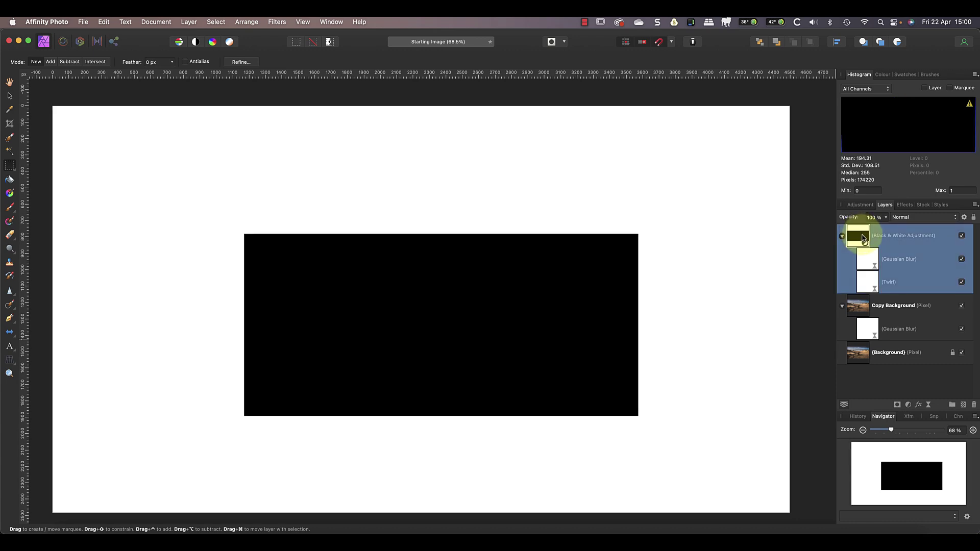
left_click(866, 259)
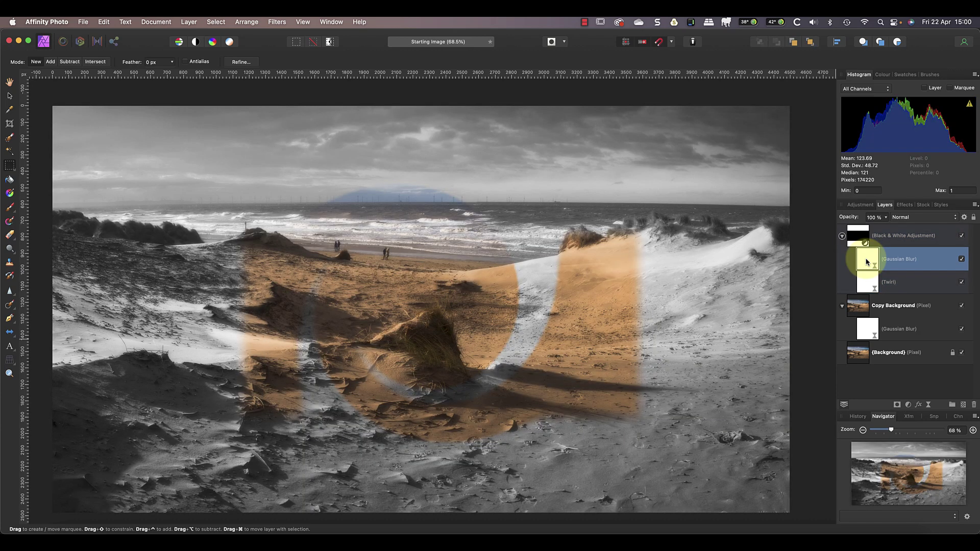
- Select Copy Background and switch off the Black & White adjustment layer's visibility
left_click(861, 310)
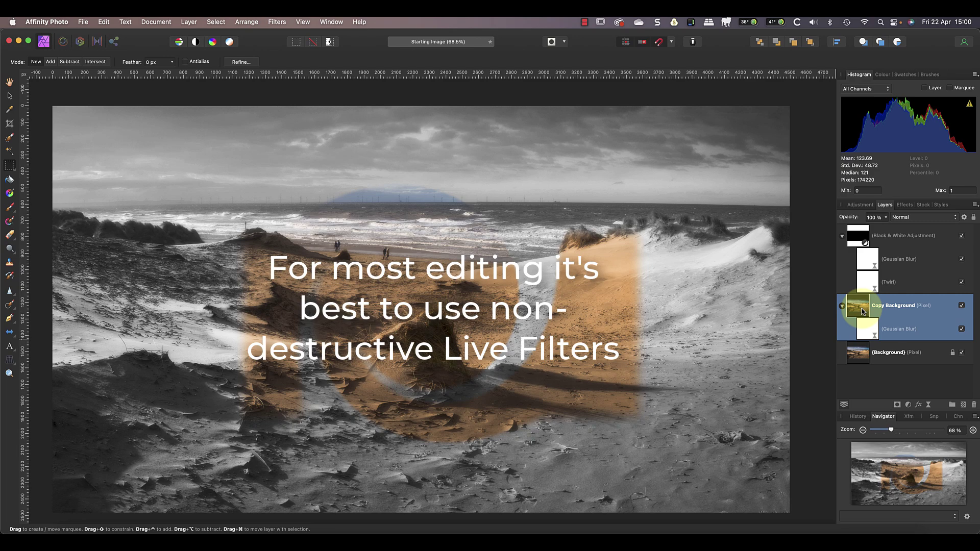
left_click(962, 236)
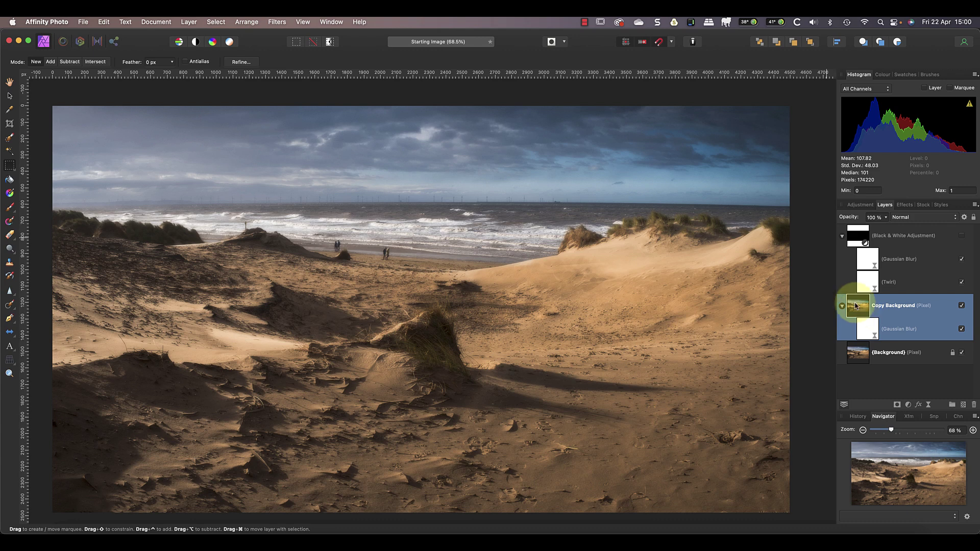
- Merge visible layers into a new pixel layer and apply Filters > Detect > Detect Edges
key("alt+shift+super+e")
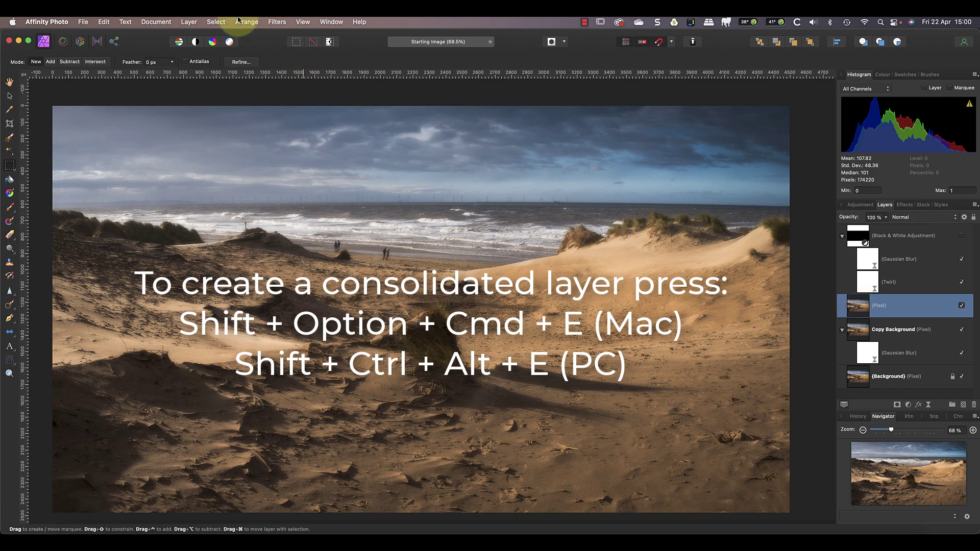
left_click(269, 23)
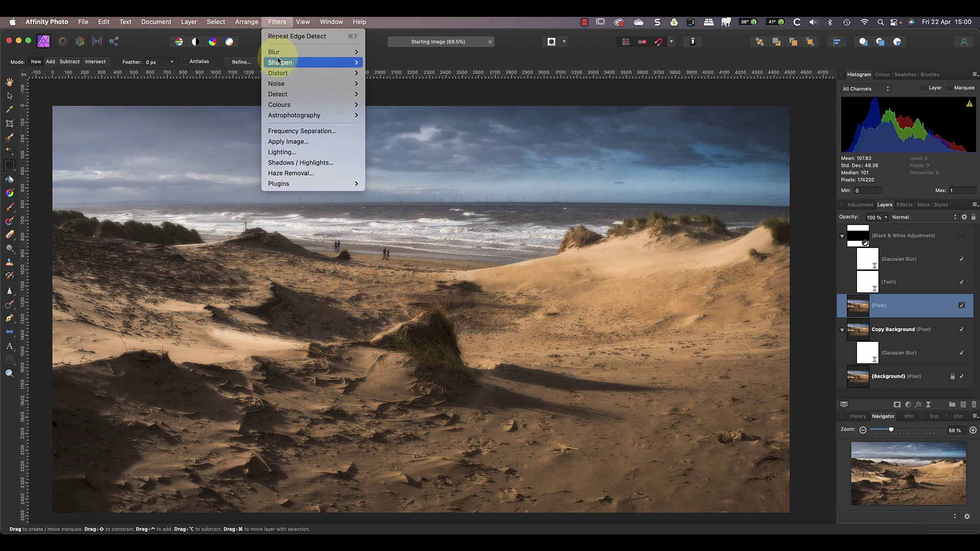
mouse_move(297, 88)
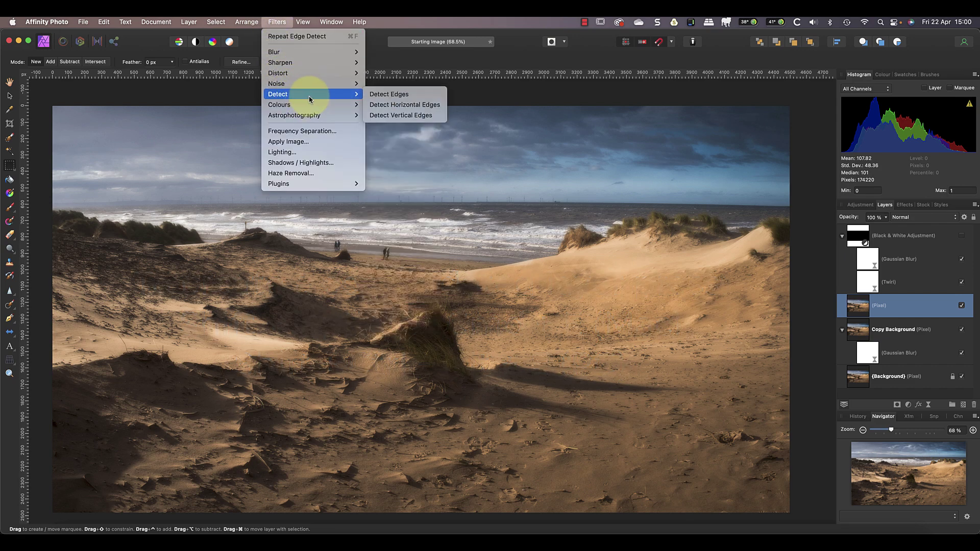
left_click(418, 98)
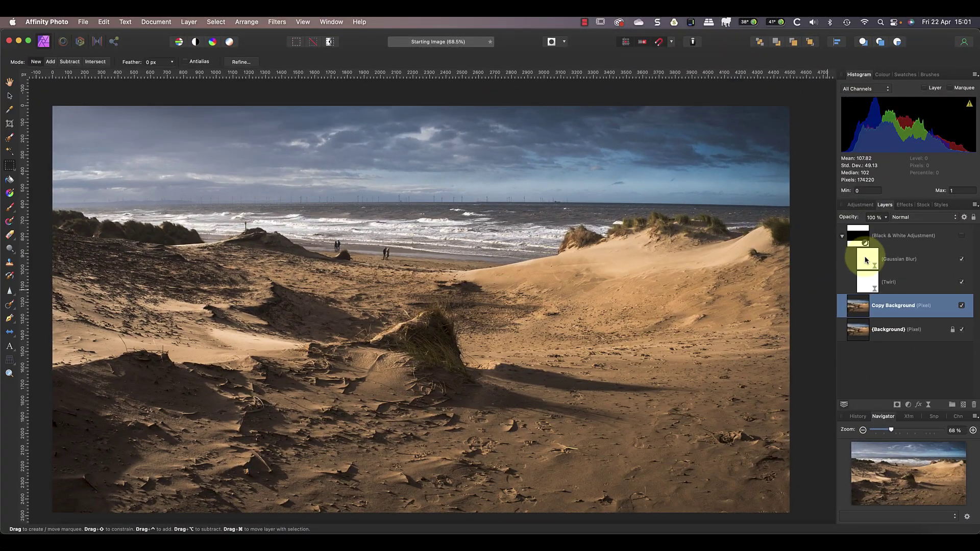
- Nest the Gaussian Blur filter under Copy Background, then toggle its visibility off and on
left_click(865, 259)
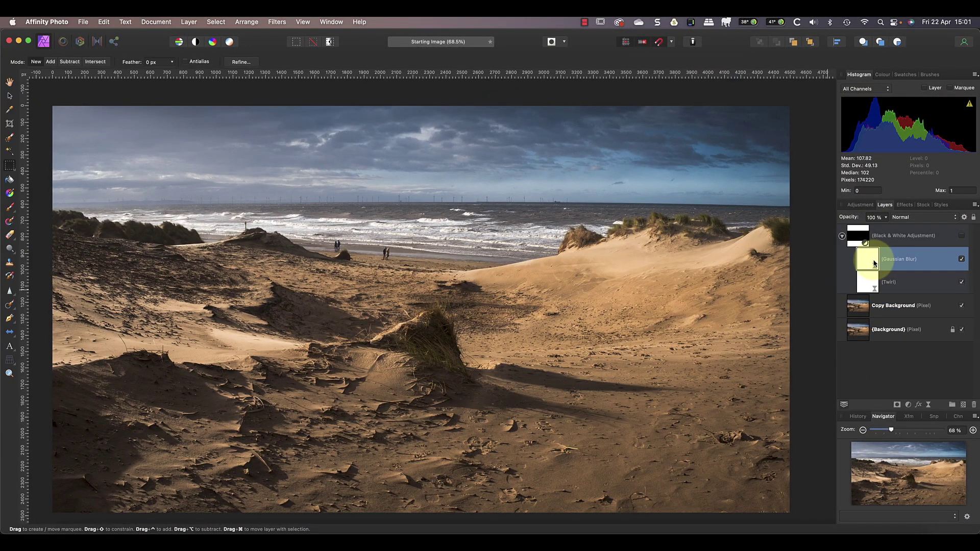
left_click_drag(867, 258, 862, 305)
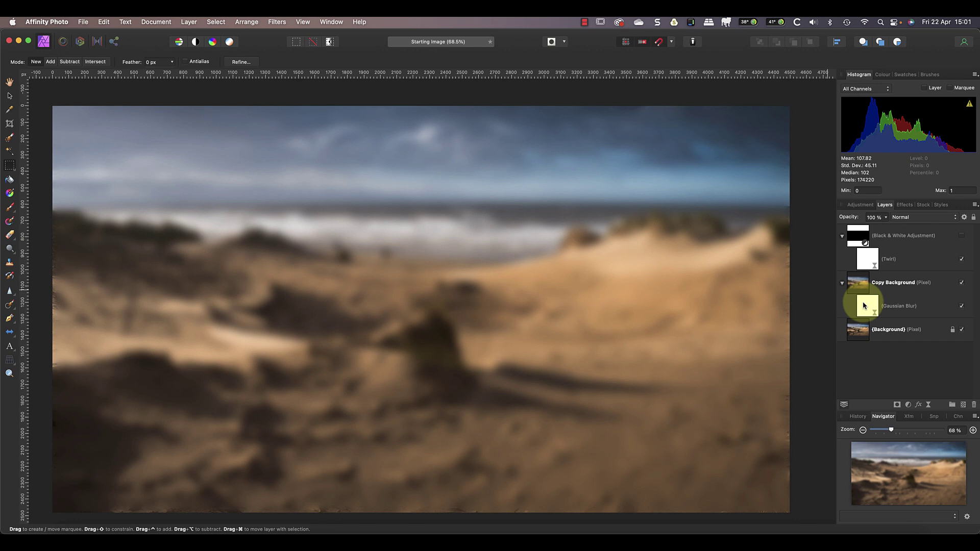
left_click(962, 306)
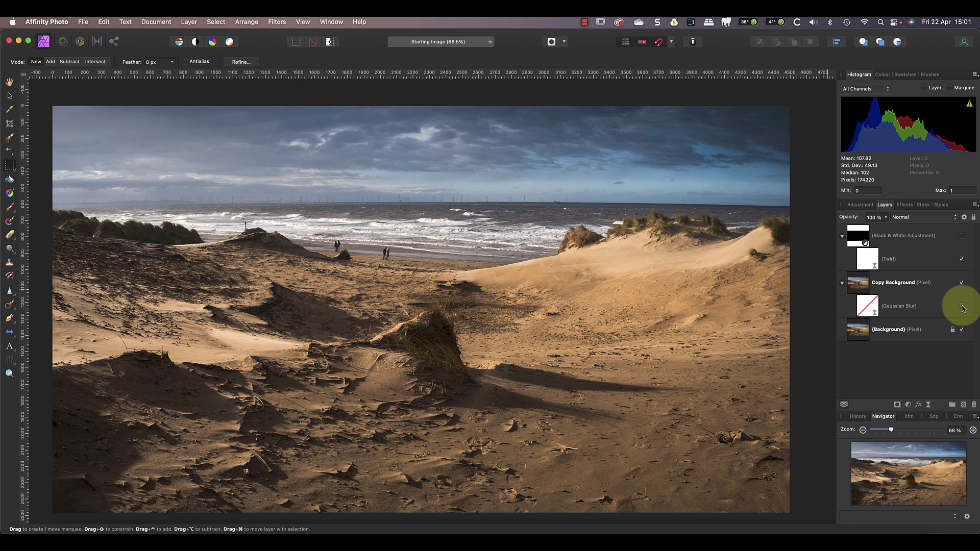
left_click(961, 306)
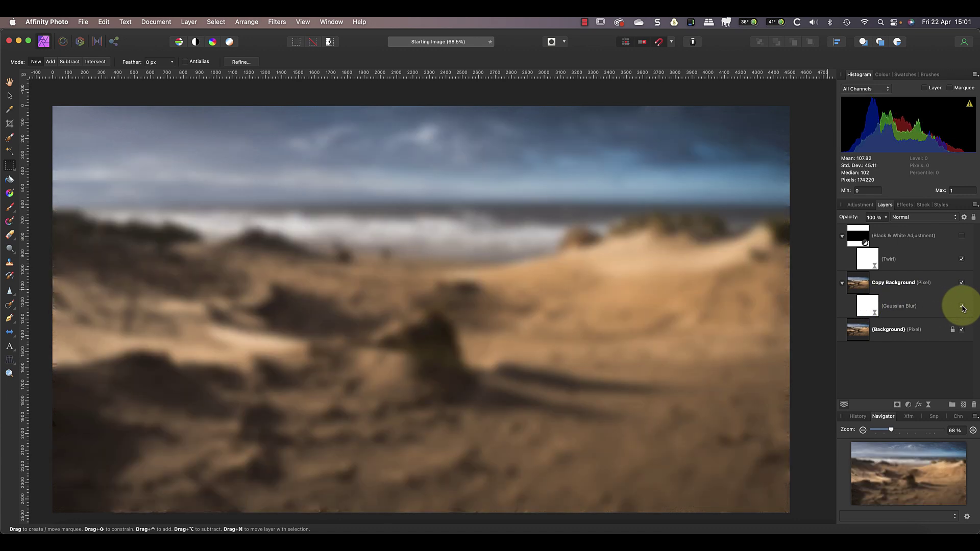